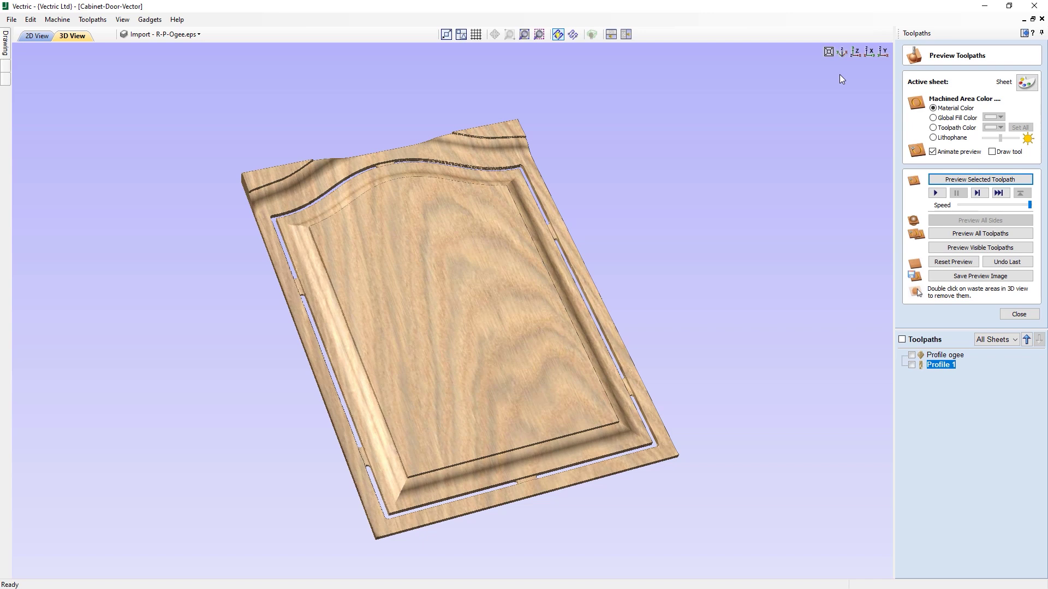
Step: Close the current job and open the Cabinet-Door-Vector file from the Vectric Tutorials folder
{"action": "left_click", "coordinate": [1042, 19]}
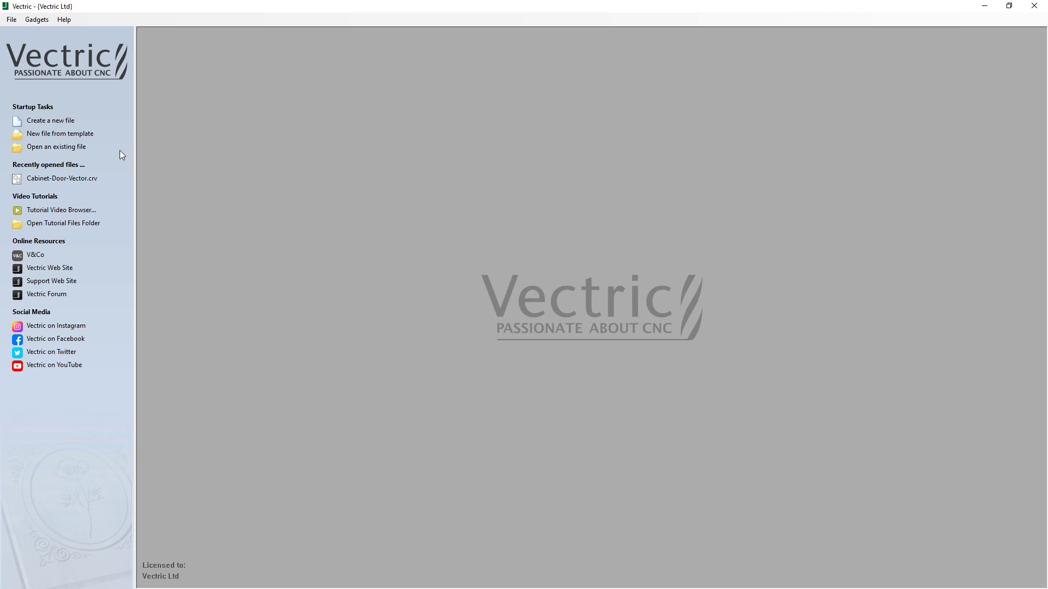
{"action": "left_click", "coordinate": [52, 149]}
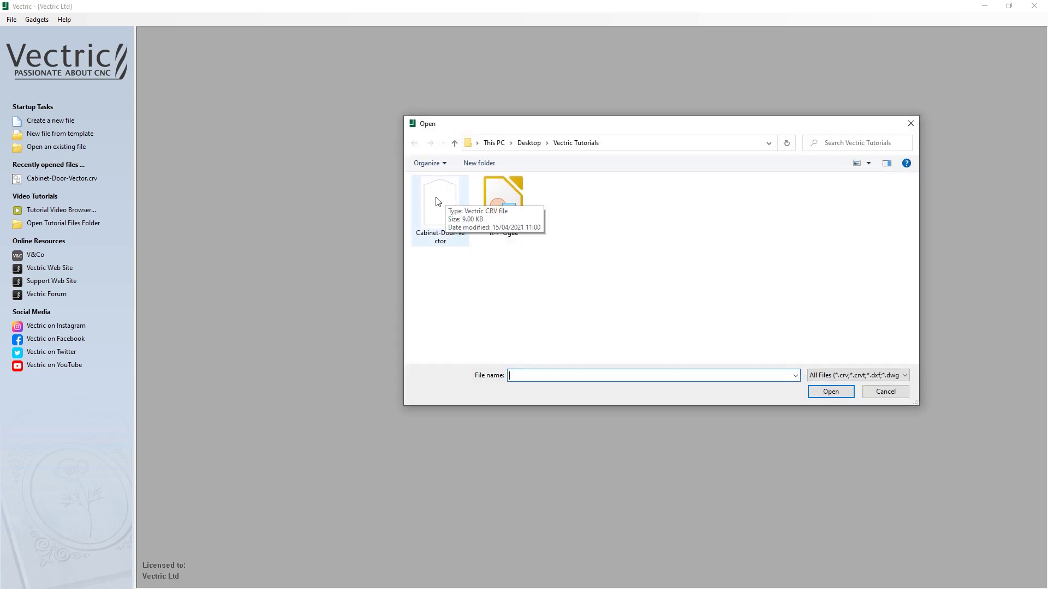
{"action": "left_click", "coordinate": [441, 200]}
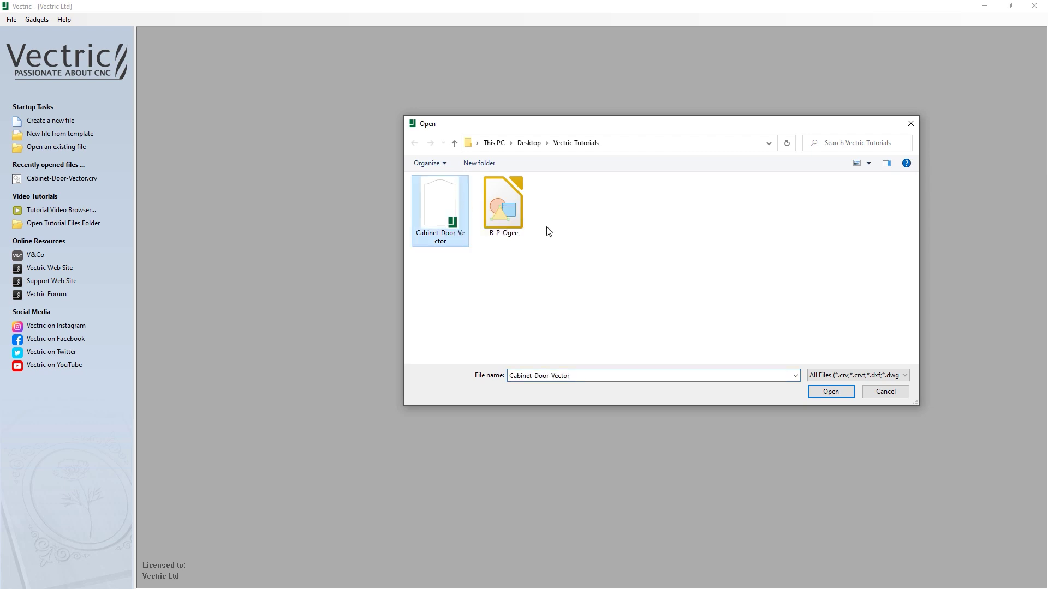
{"action": "left_click", "coordinate": [834, 395]}
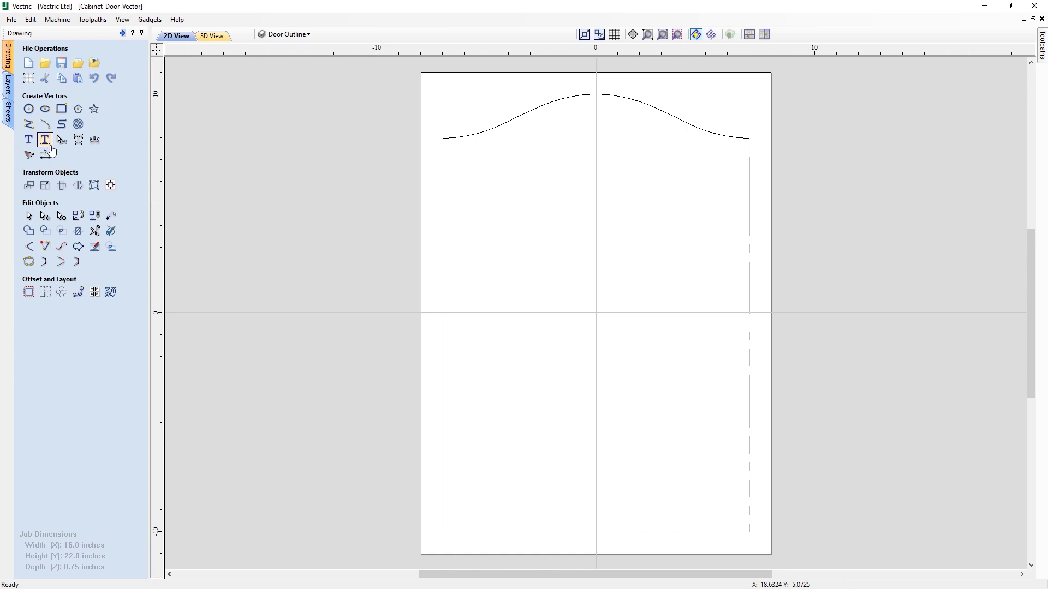
Step: Import the R-P-Ogee vector file into the cabinet door job
{"action": "left_click", "coordinate": [79, 67]}
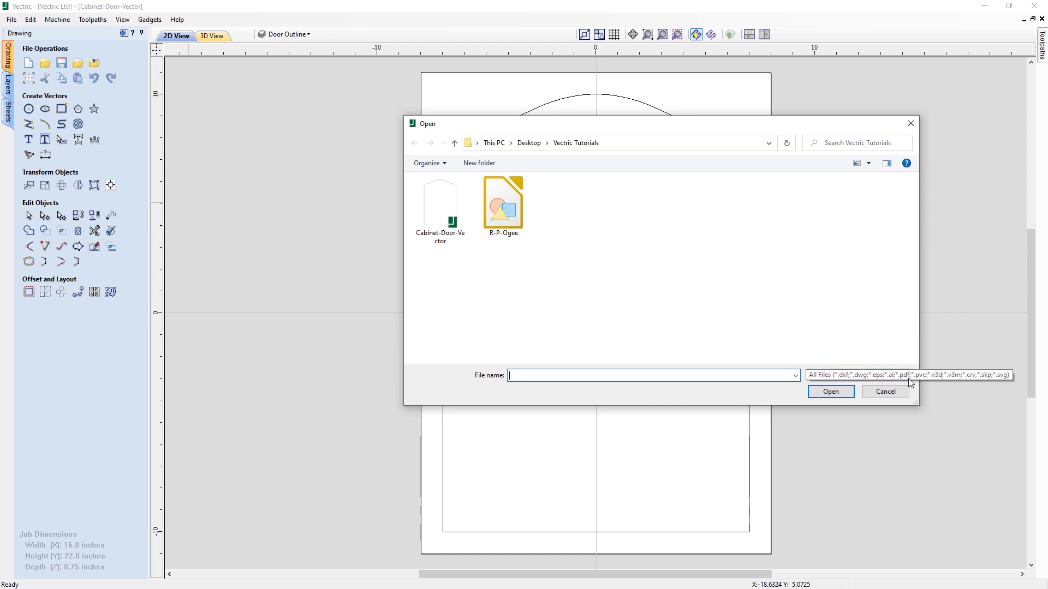
{"action": "left_click", "coordinate": [503, 208]}
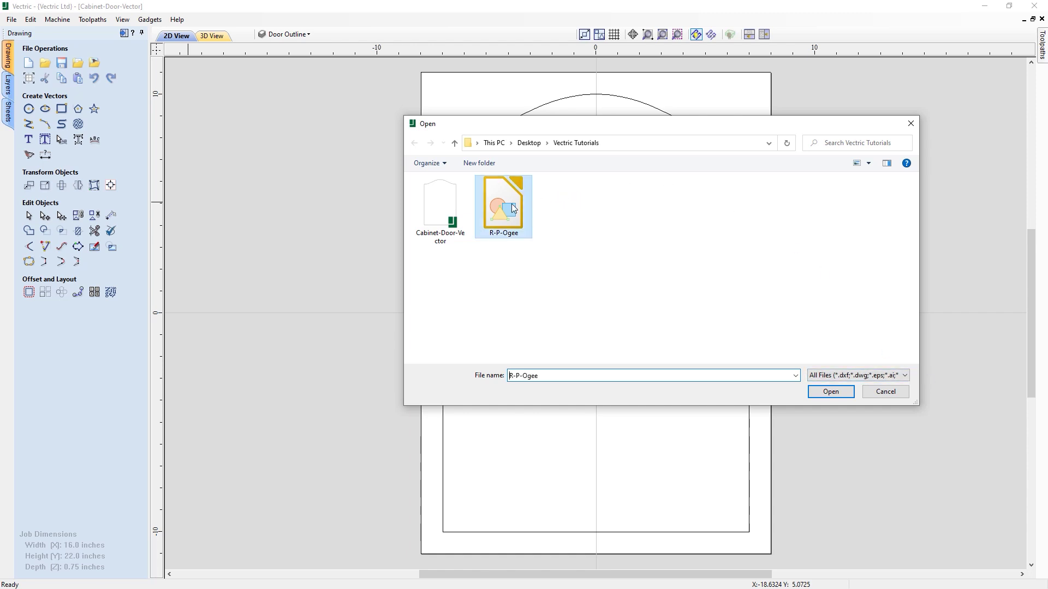
{"action": "left_click", "coordinate": [830, 393]}
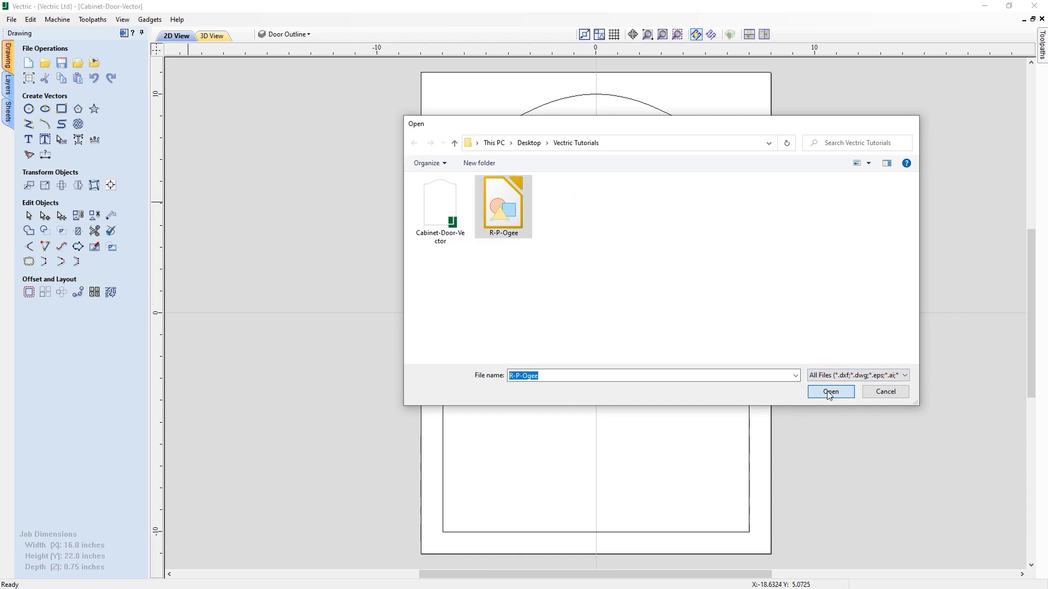
{"action": "scroll", "coordinate": [615, 335], "scroll_direction": "up", "scroll_amount": 5}
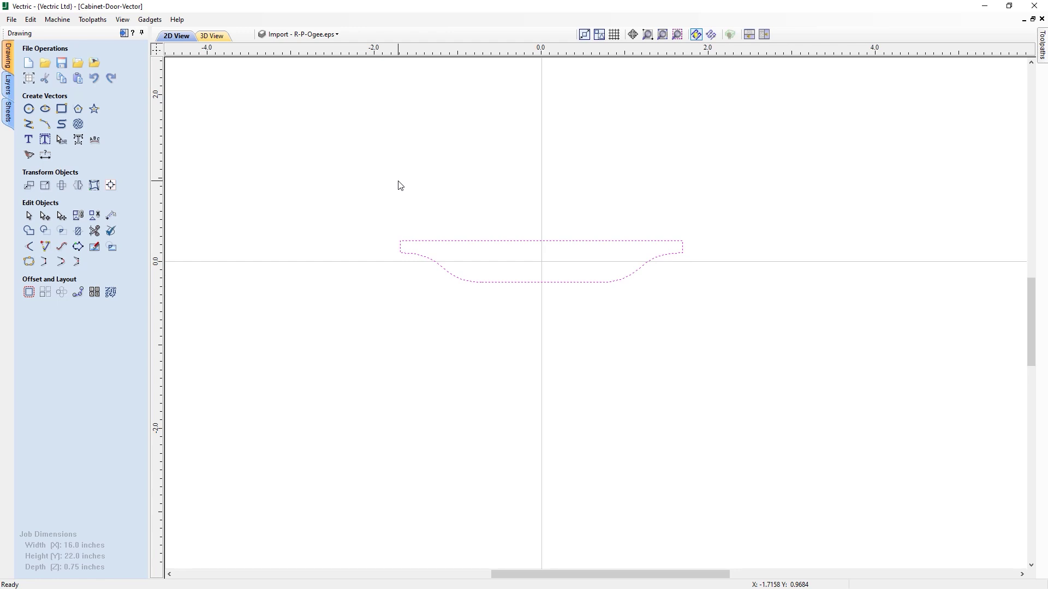
Step: Delete the long straight upper span of the imported ogee profile in node editing
{"action": "left_click", "coordinate": [46, 217]}
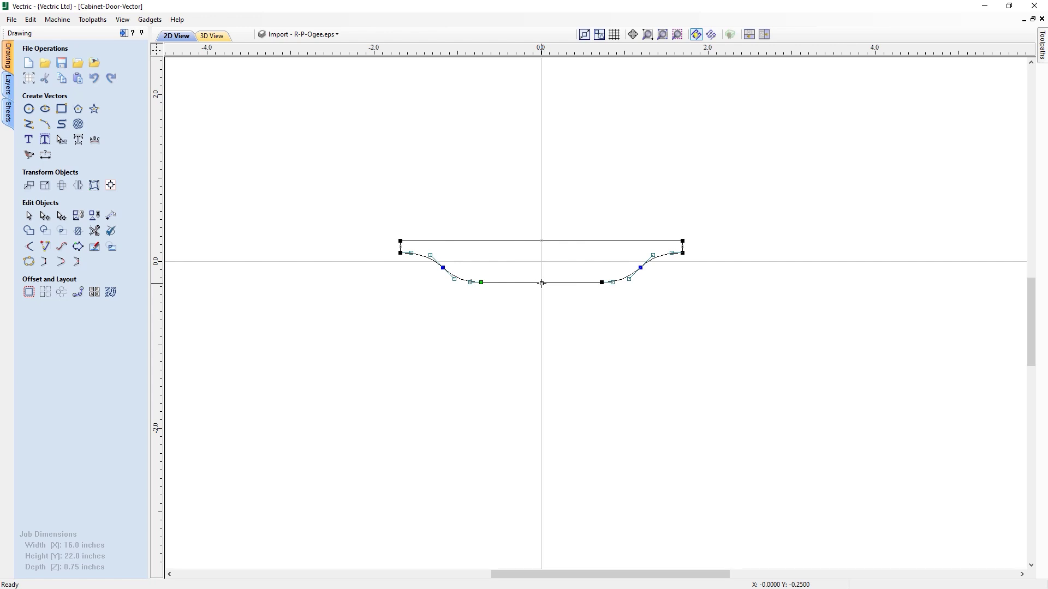
{"action": "right_click", "coordinate": [574, 246]}
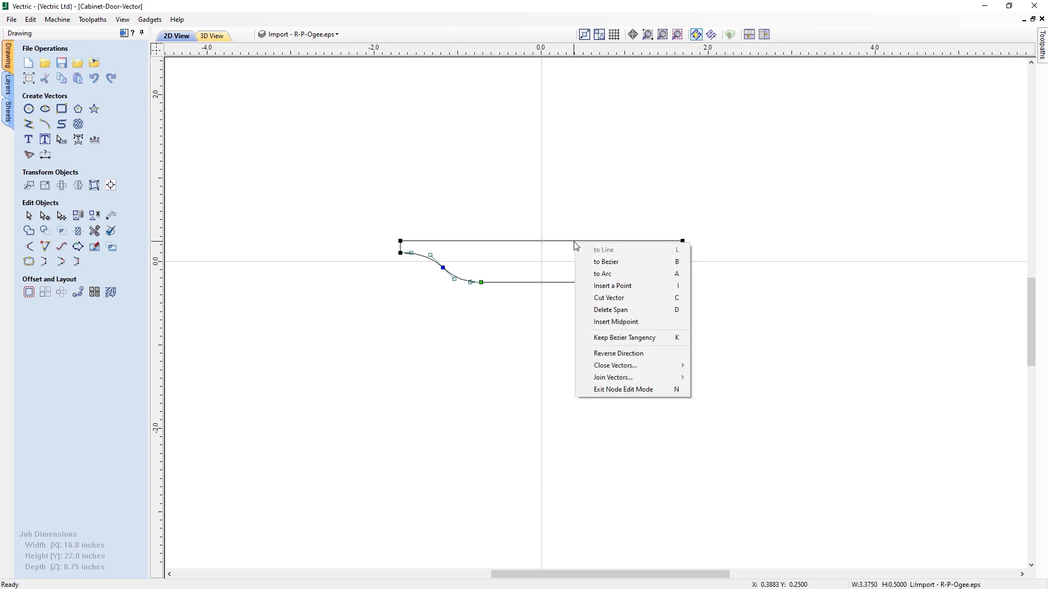
{"action": "left_click", "coordinate": [610, 310]}
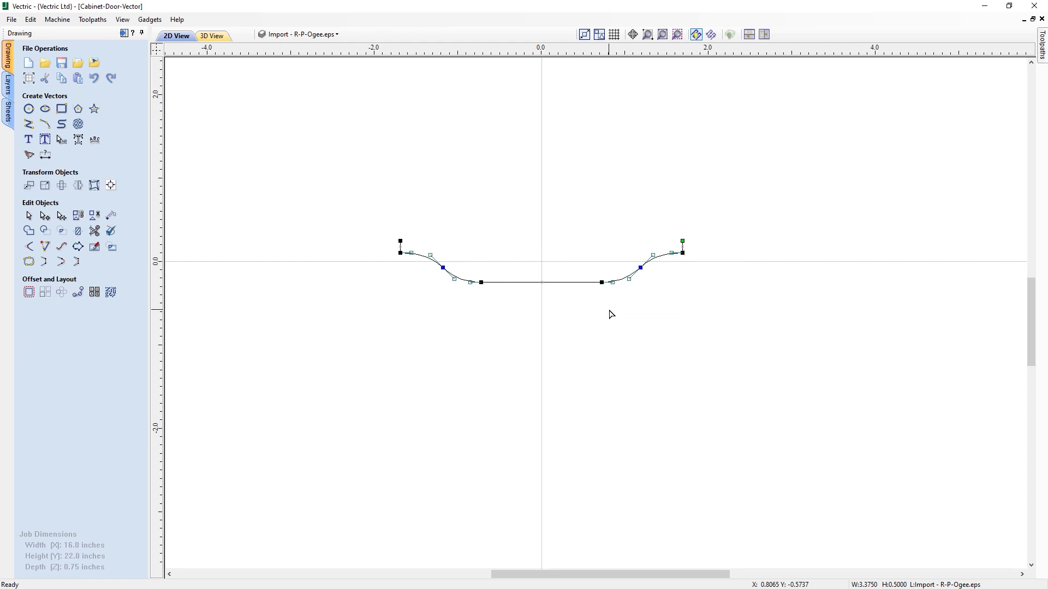
Step: Cut the ogee profile at the midpoint of its bottom line and make that point the right half's start point
{"action": "right_click", "coordinate": [541, 283]}
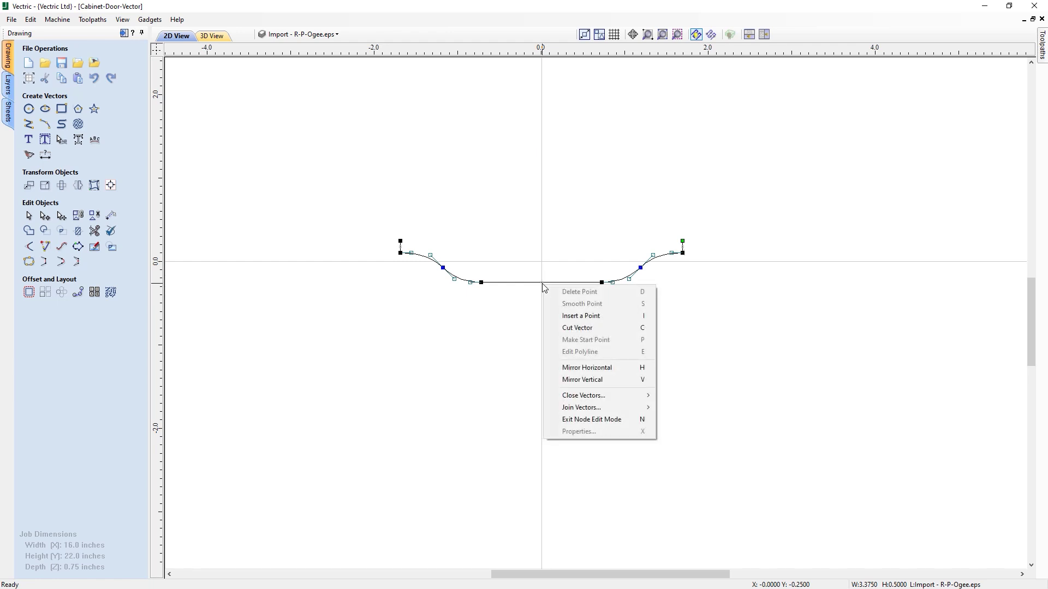
{"action": "left_click", "coordinate": [559, 327]}
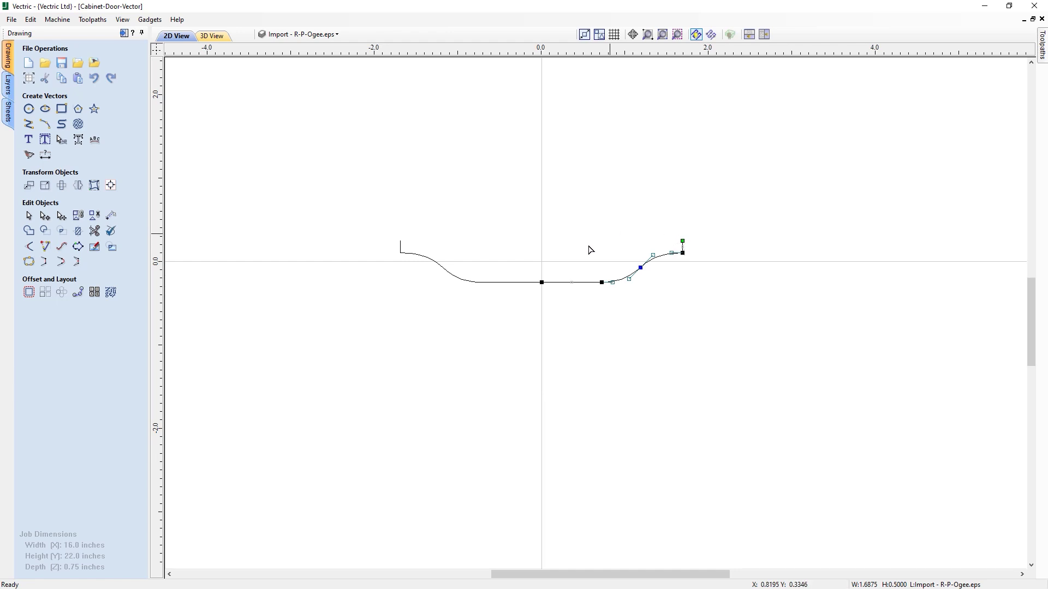
{"action": "right_click", "coordinate": [543, 282]}
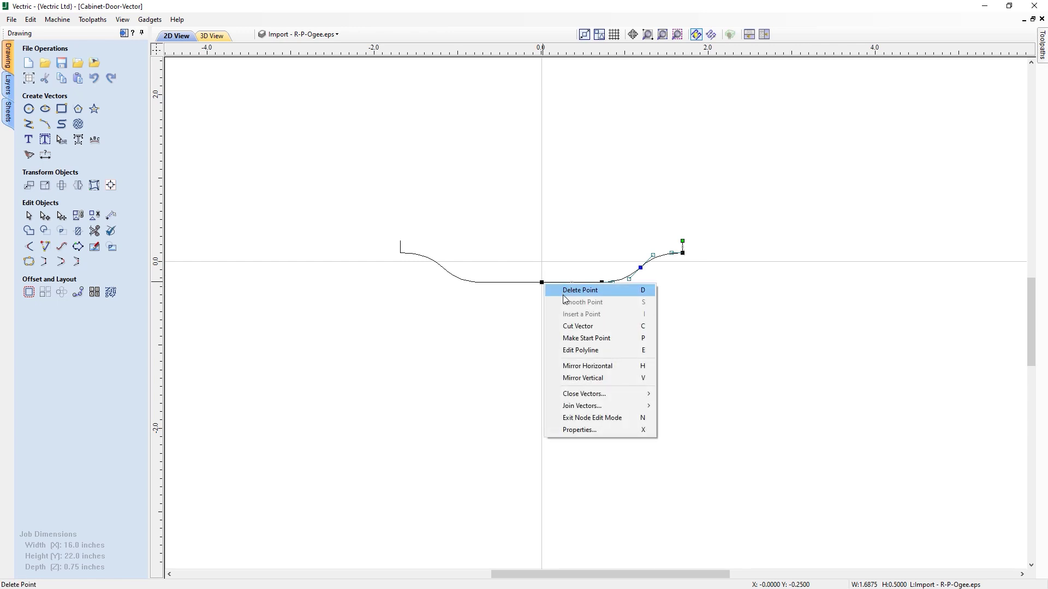
{"action": "left_click", "coordinate": [574, 340]}
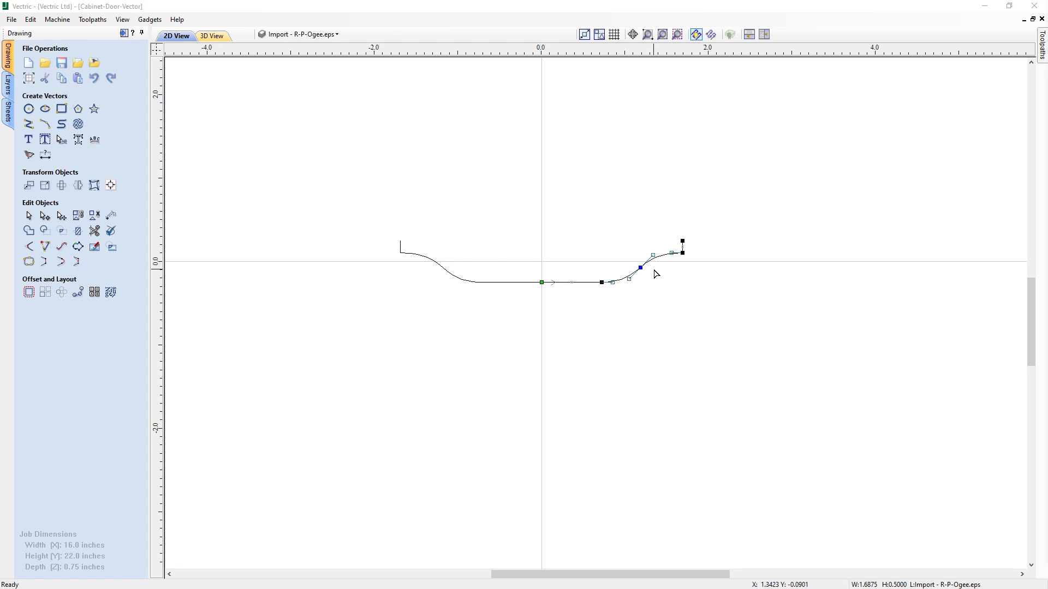
Step: Leave node editing and delete the left half of the ogee profile
{"action": "left_click", "coordinate": [655, 274]}
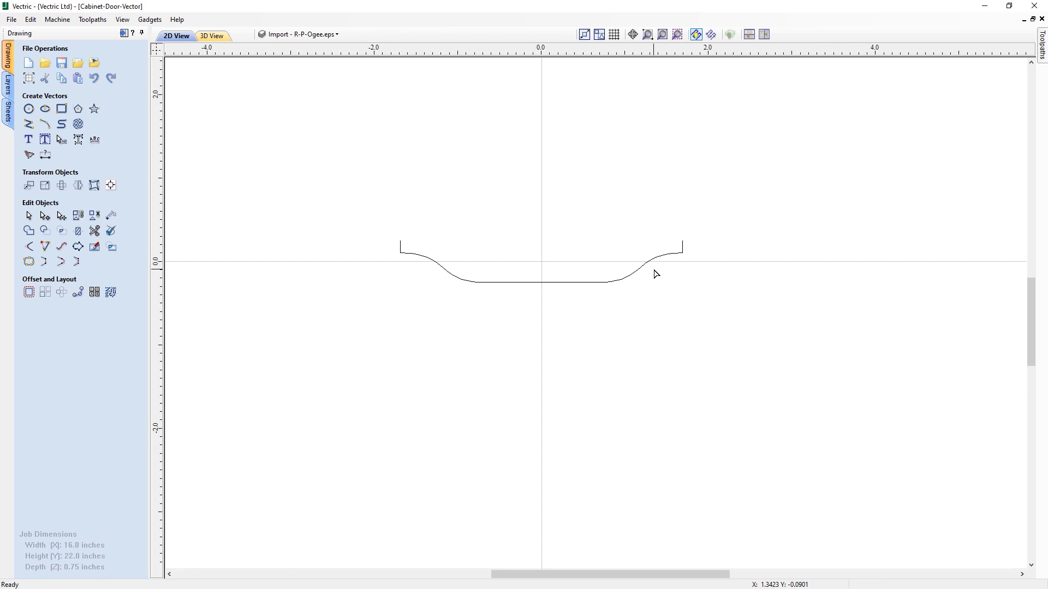
{"action": "left_click", "coordinate": [518, 284]}
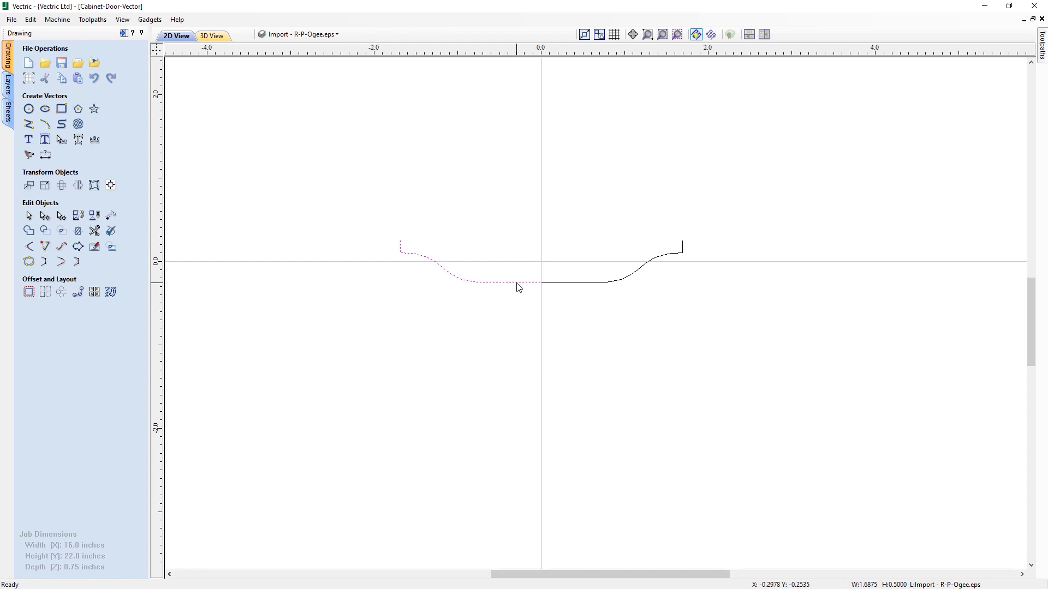
{"action": "key", "text": "Delete"}
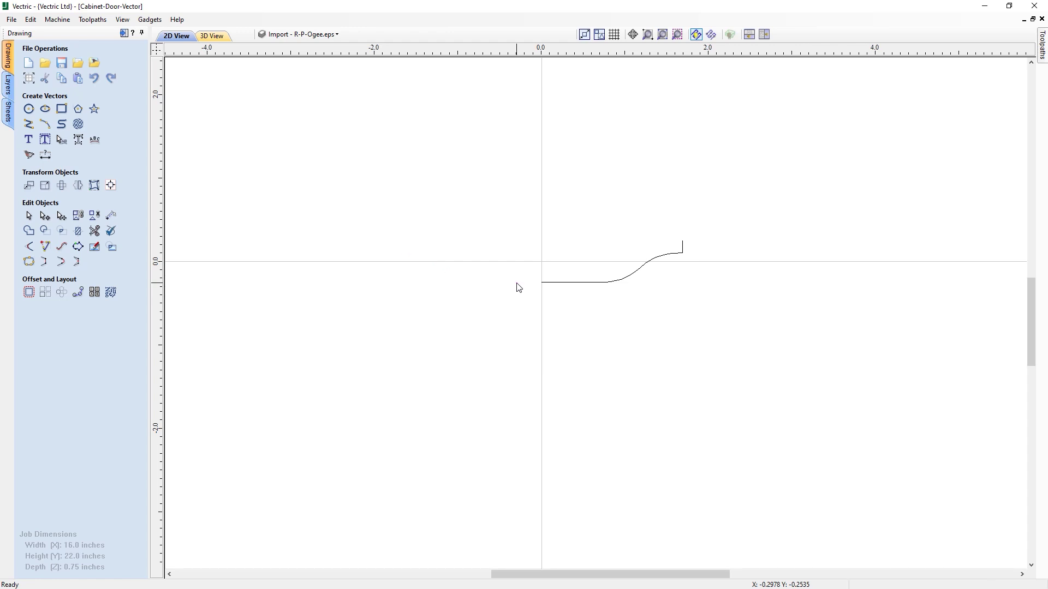
Step: Add a Form Tool to the imperial tools in the Tool Database from the remaining right half of the profile
{"action": "left_click", "coordinate": [637, 277]}
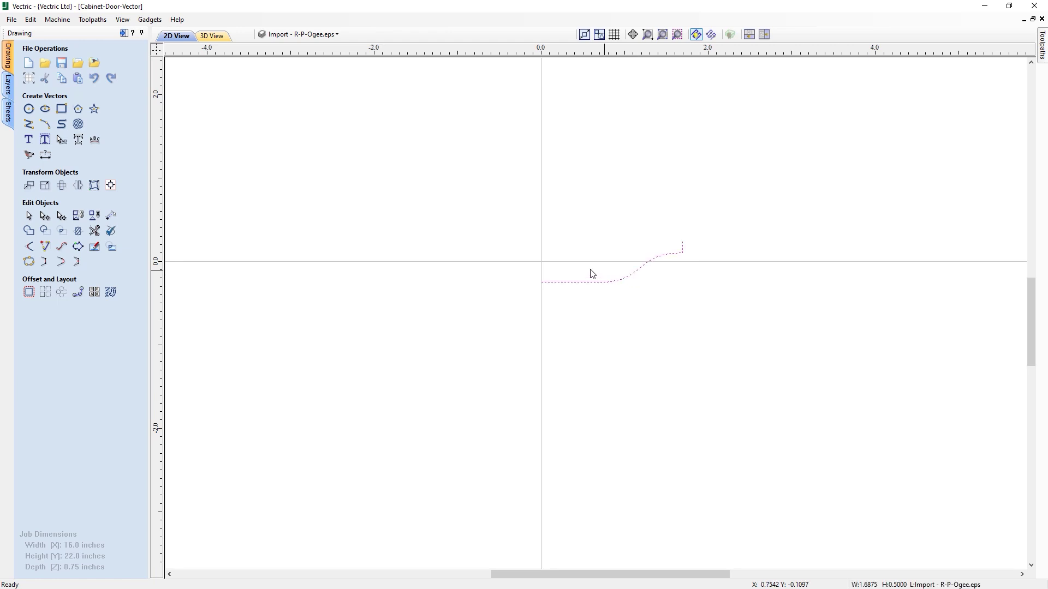
{"action": "left_click", "coordinate": [96, 21]}
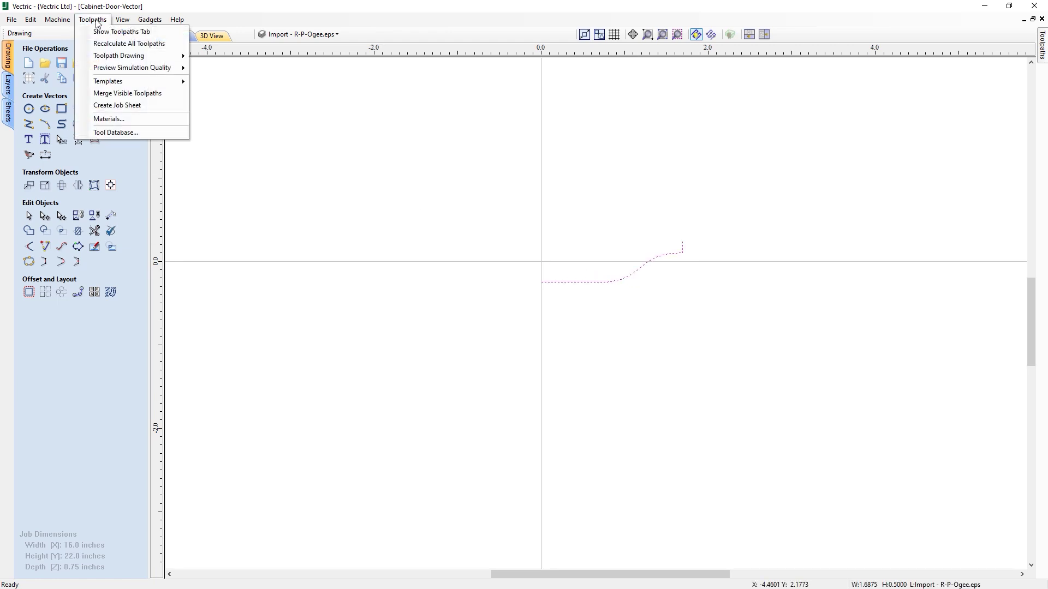
{"action": "left_click", "coordinate": [116, 132]}
{"action": "left_click_drag", "start_coordinate": [424, 132], "coordinate": [195, 147]}
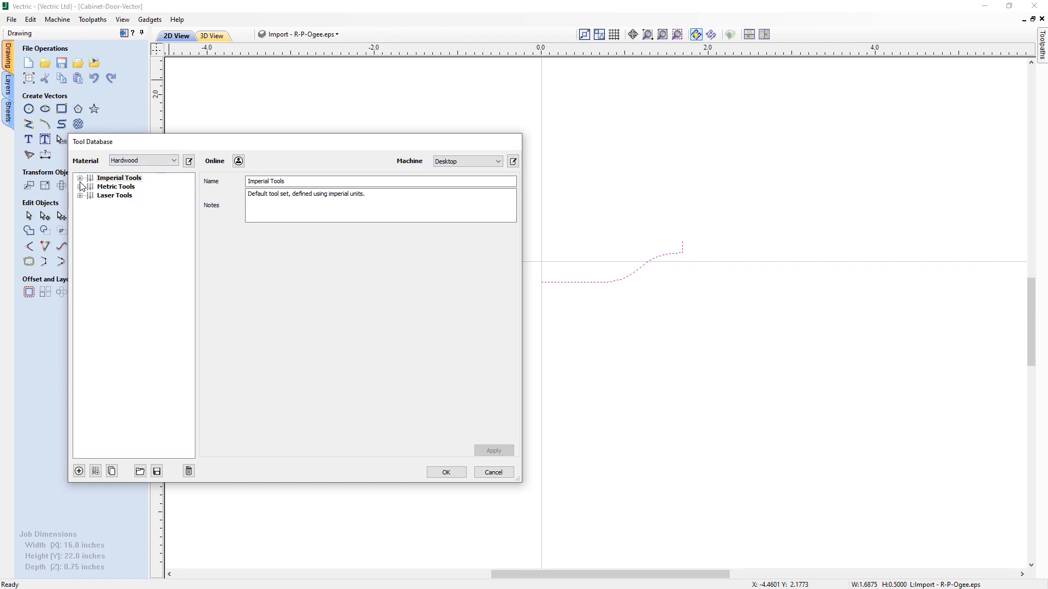
{"action": "left_click", "coordinate": [79, 471]}
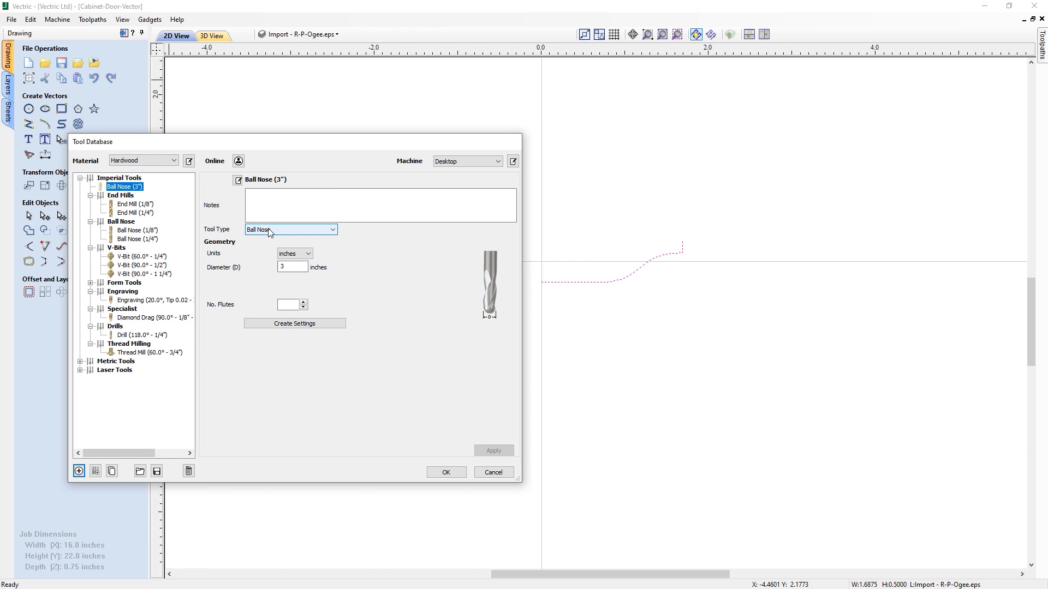
{"action": "left_click", "coordinate": [262, 230]}
{"action": "left_click", "coordinate": [266, 310]}
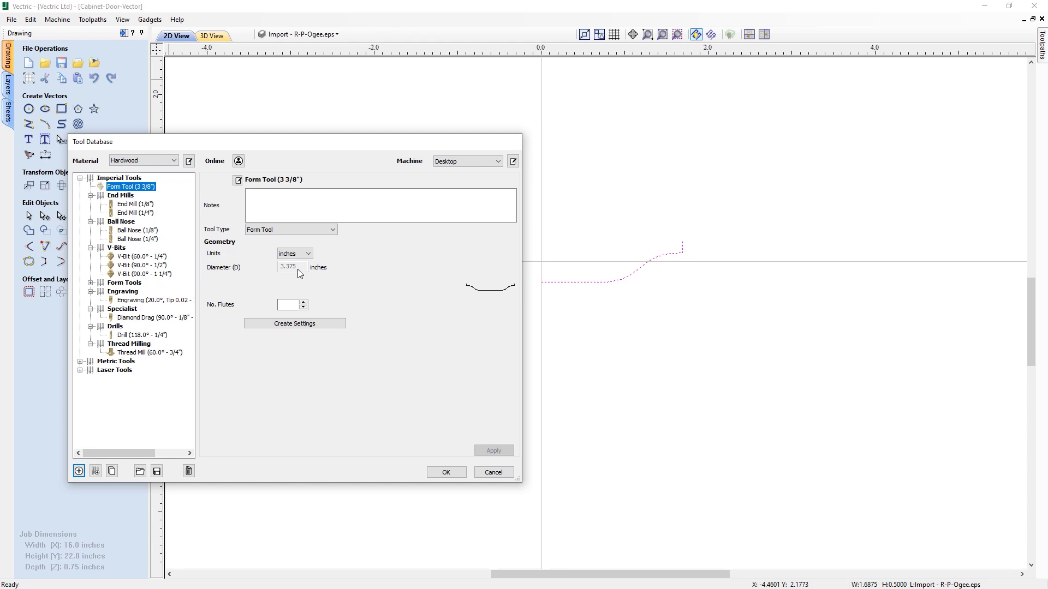
Step: Create cutting settings for the new form tool, adjust its pass depth and stepover, and save it to the Tool Database
{"action": "left_click", "coordinate": [293, 323]}
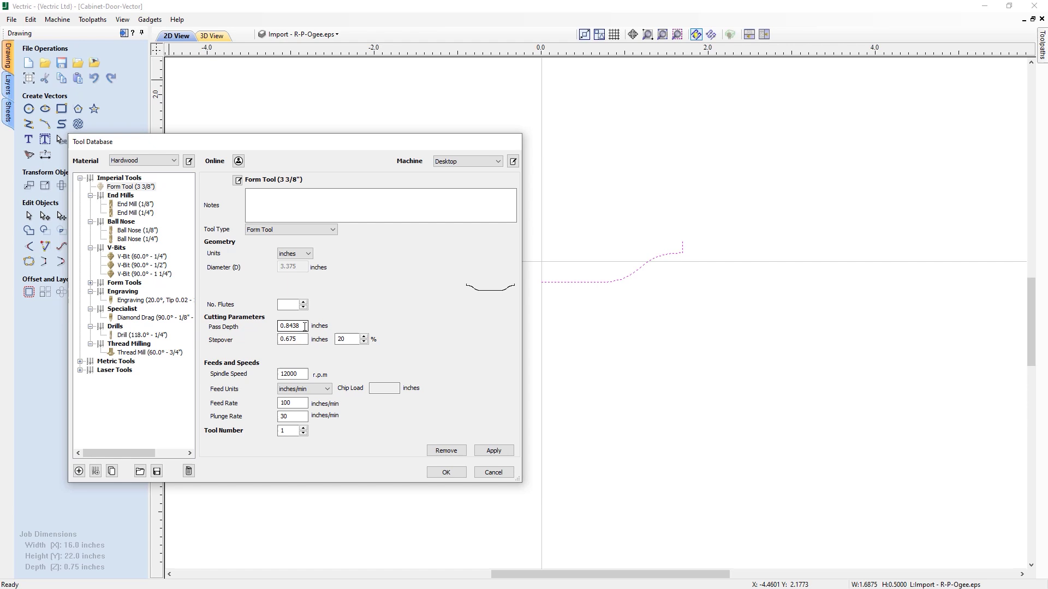
{"action": "left_click_drag", "start_coordinate": [286, 325], "coordinate": [306, 327]}
{"action": "type", "text": "5"}
{"action": "left_click", "coordinate": [339, 340]}
{"action": "key", "text": "Tab"}
{"action": "key", "text": "Tab"}
{"action": "left_click", "coordinate": [492, 453]}
{"action": "left_click", "coordinate": [445, 472]}
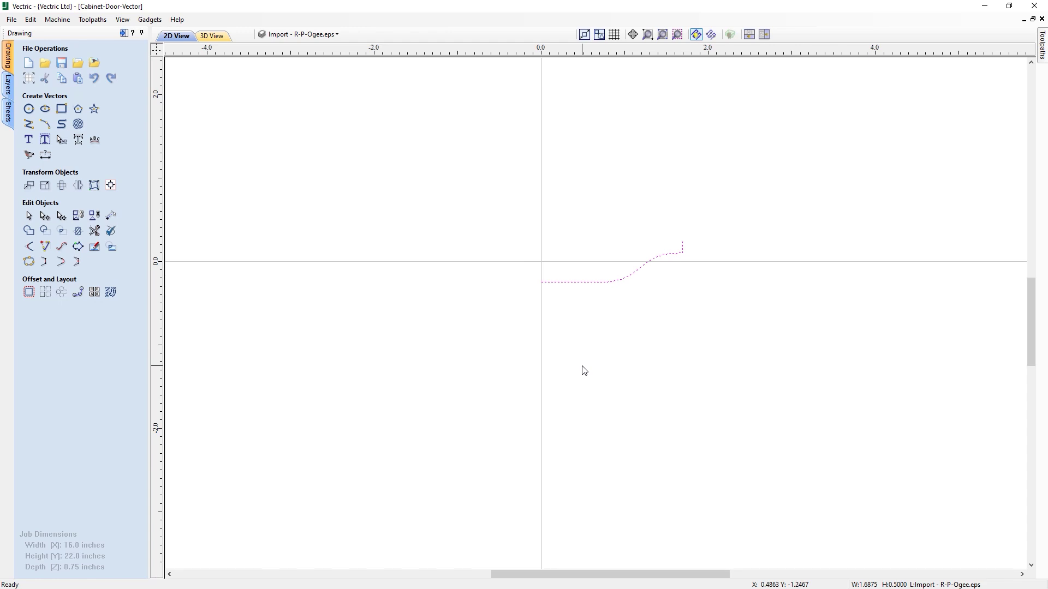
Step: Delete the leftover half ogee profile from the drawing
{"action": "left_click", "coordinate": [661, 35]}
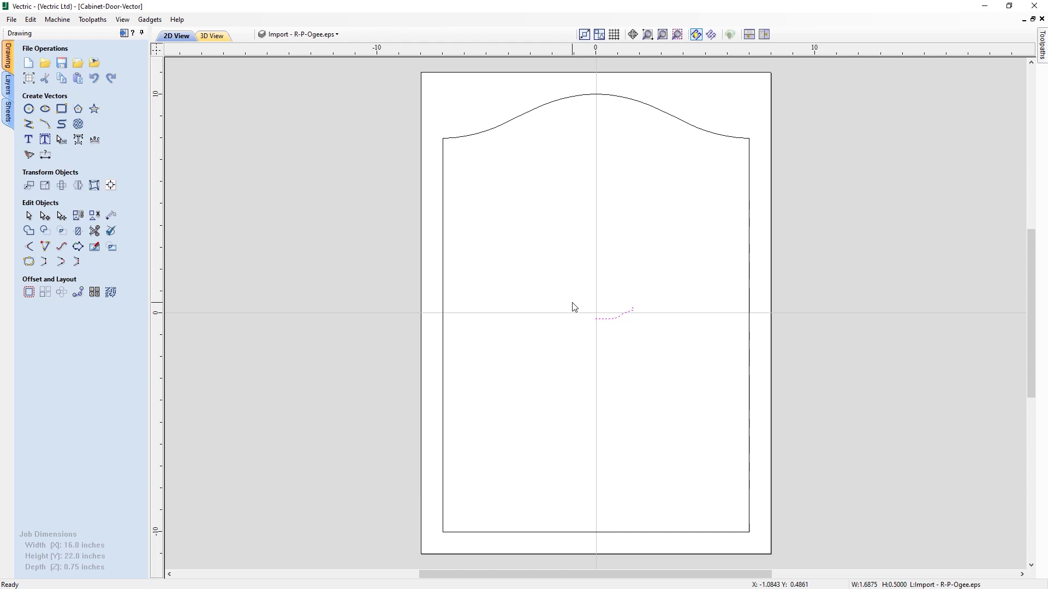
{"action": "key", "text": "Delete"}
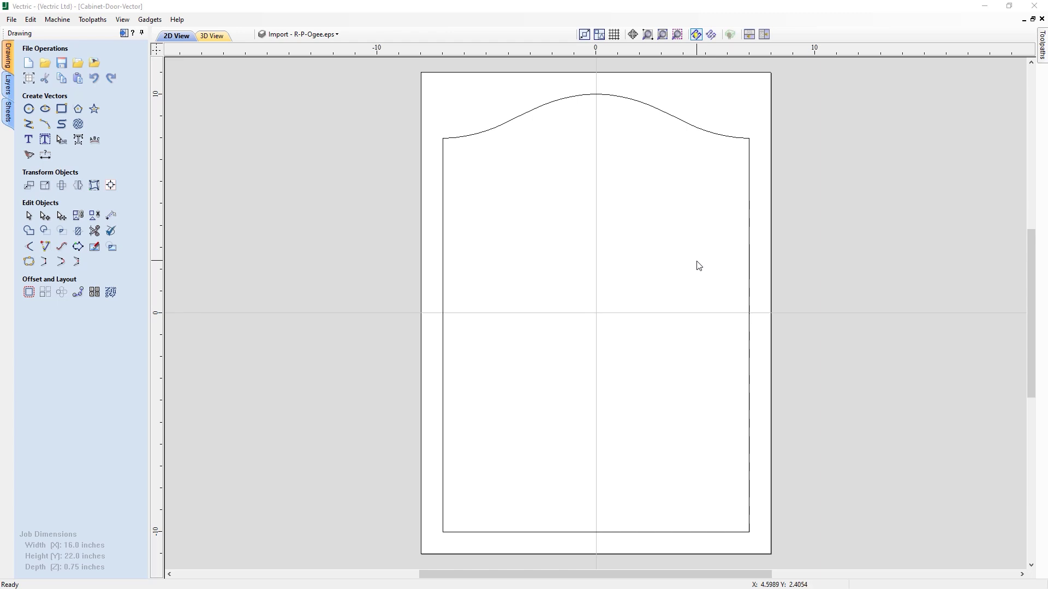
Step: Offset the cabinet door outline inwards by 1.375 inches with sharp offset corners, keeping the original
{"action": "left_click", "coordinate": [639, 106]}
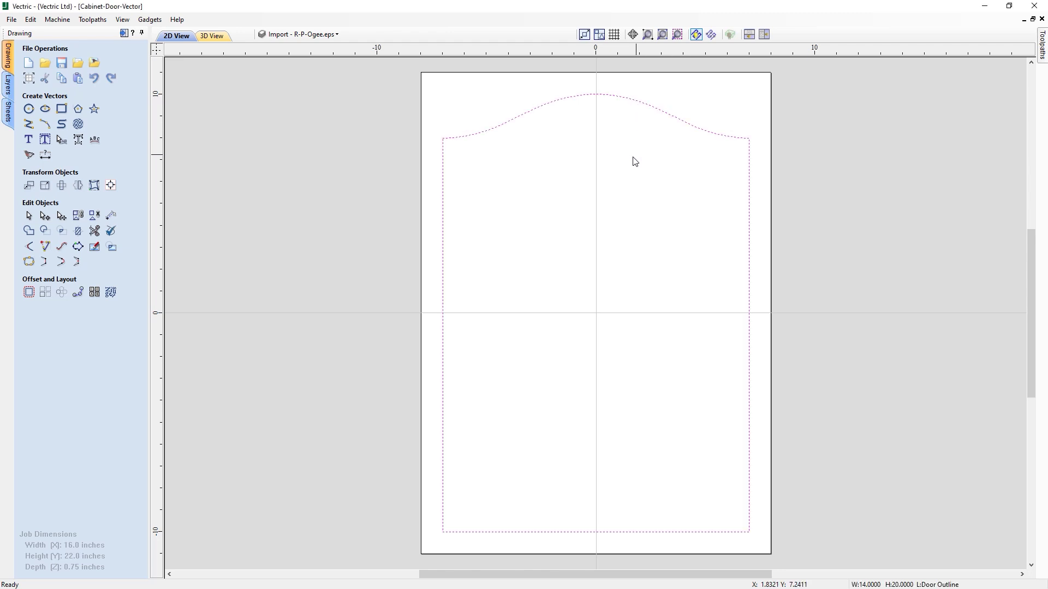
{"action": "left_click", "coordinate": [29, 292]}
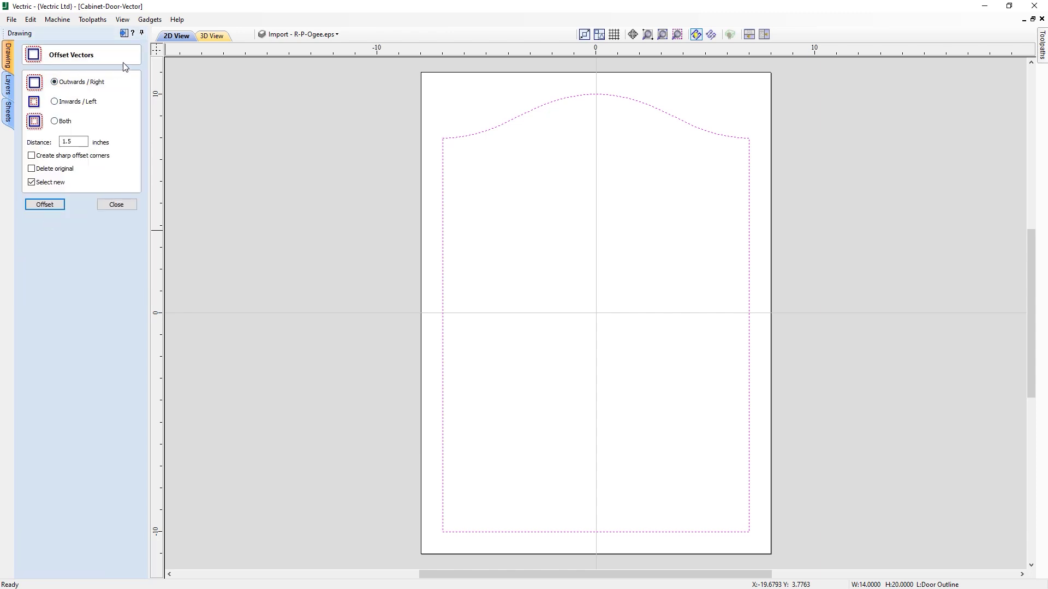
{"action": "left_click", "coordinate": [64, 107]}
{"action": "left_click_drag", "start_coordinate": [73, 141], "coordinate": [61, 143]}
{"action": "type", "text": "1"}
{"action": "left_click", "coordinate": [51, 157]}
{"action": "left_click", "coordinate": [34, 205]}
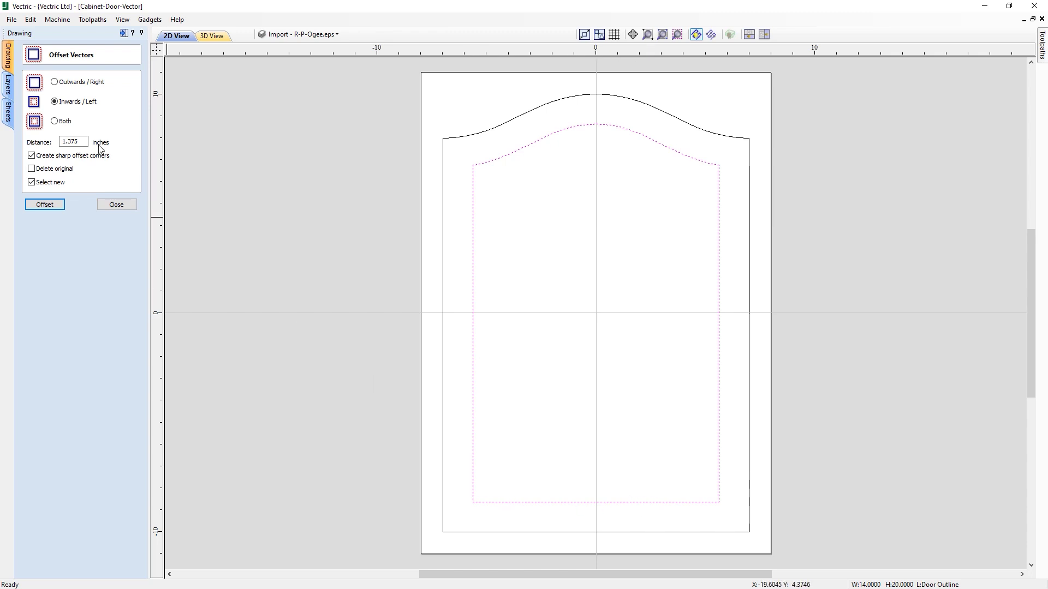
{"action": "left_click", "coordinate": [117, 205]}
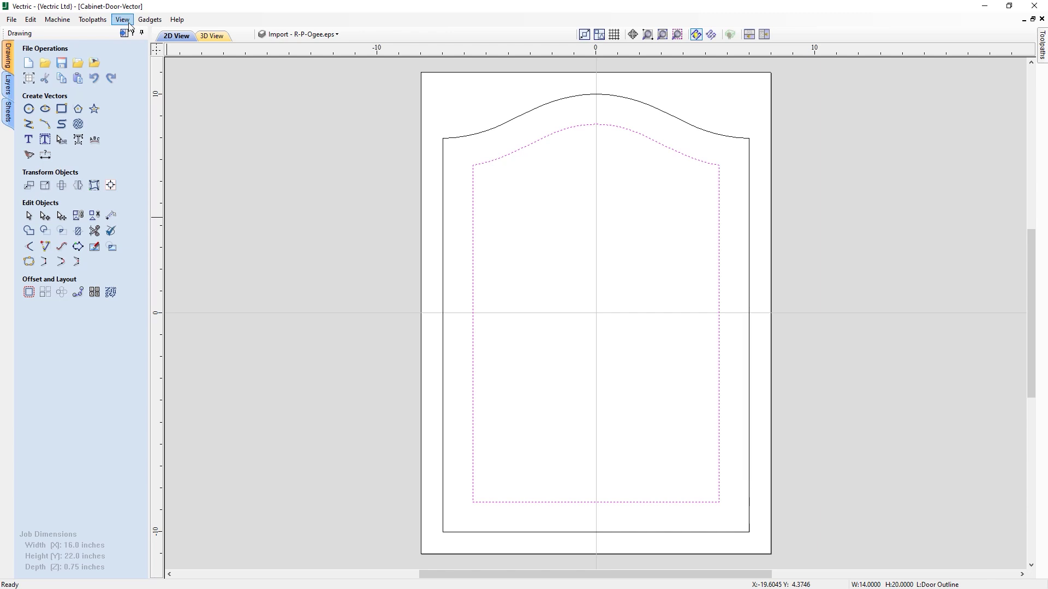
Step: Switch to the toolpath layout and set the material's XY datum to its lower-left corner
{"action": "left_click", "coordinate": [124, 35]}
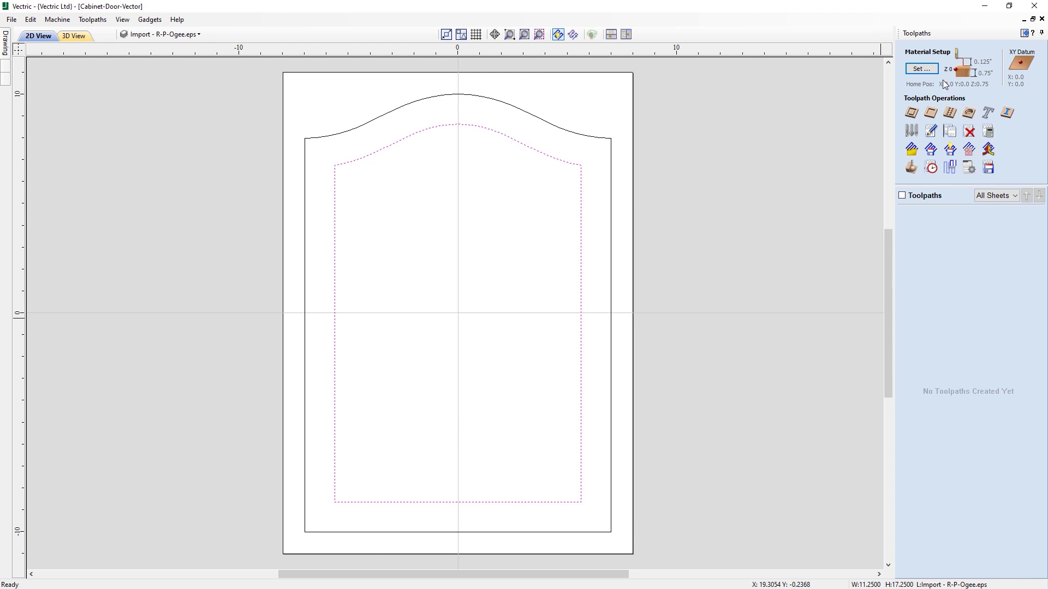
{"action": "left_click", "coordinate": [932, 69]}
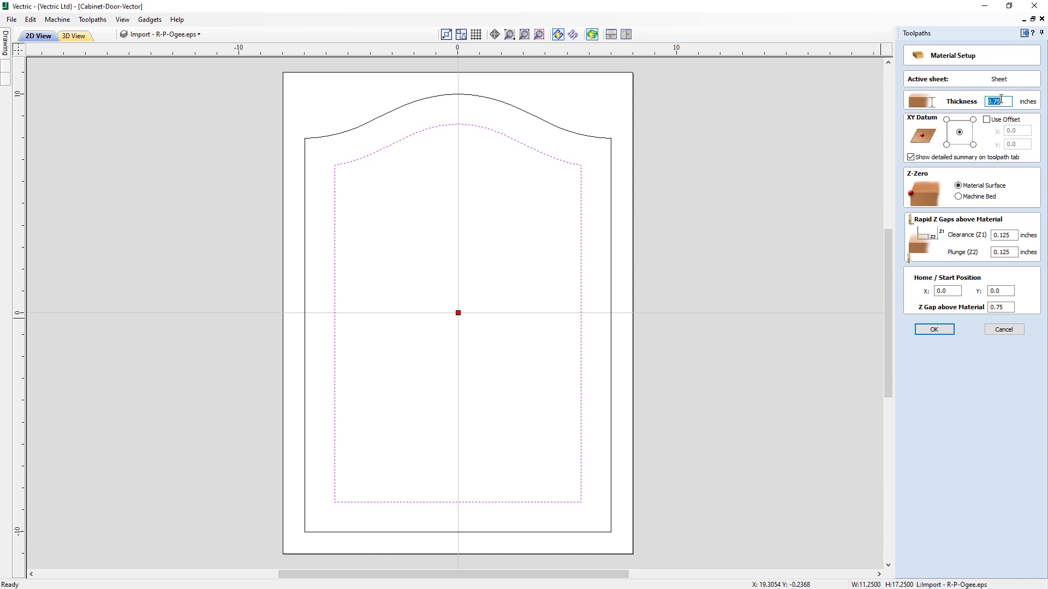
{"action": "left_click", "coordinate": [946, 145]}
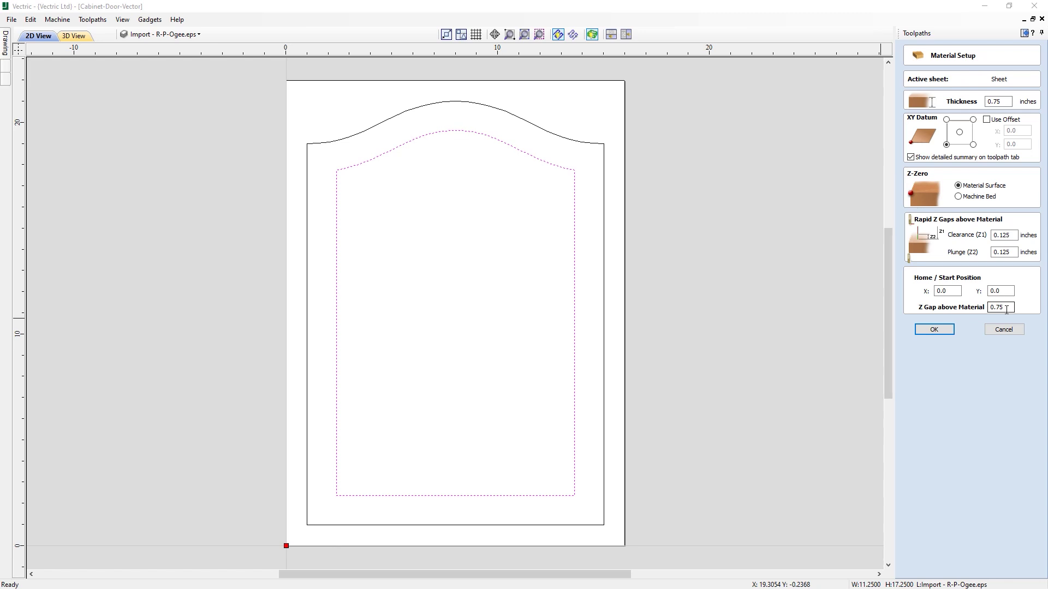
{"action": "left_click", "coordinate": [934, 329]}
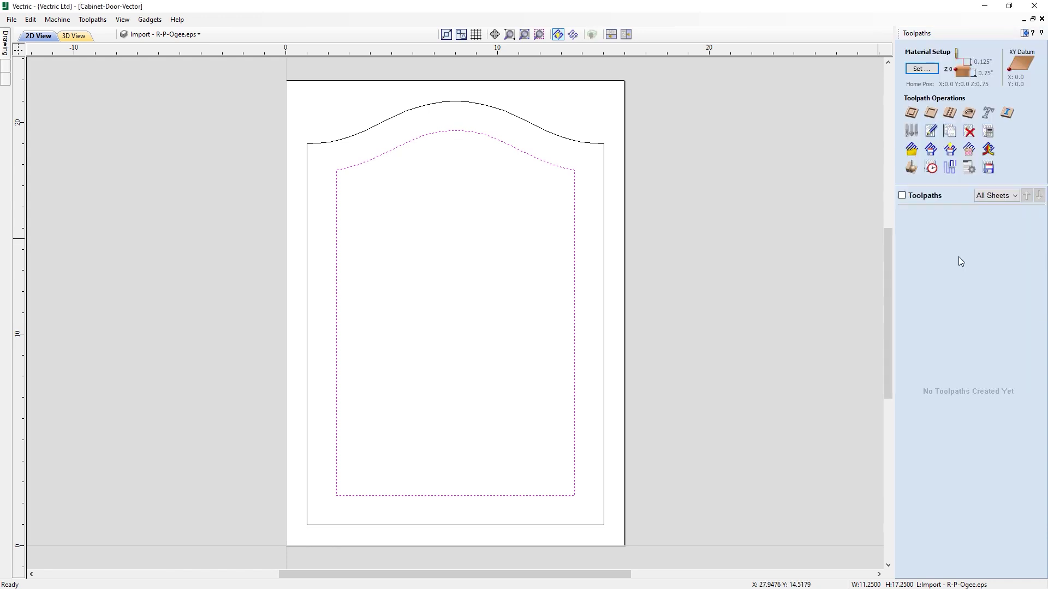
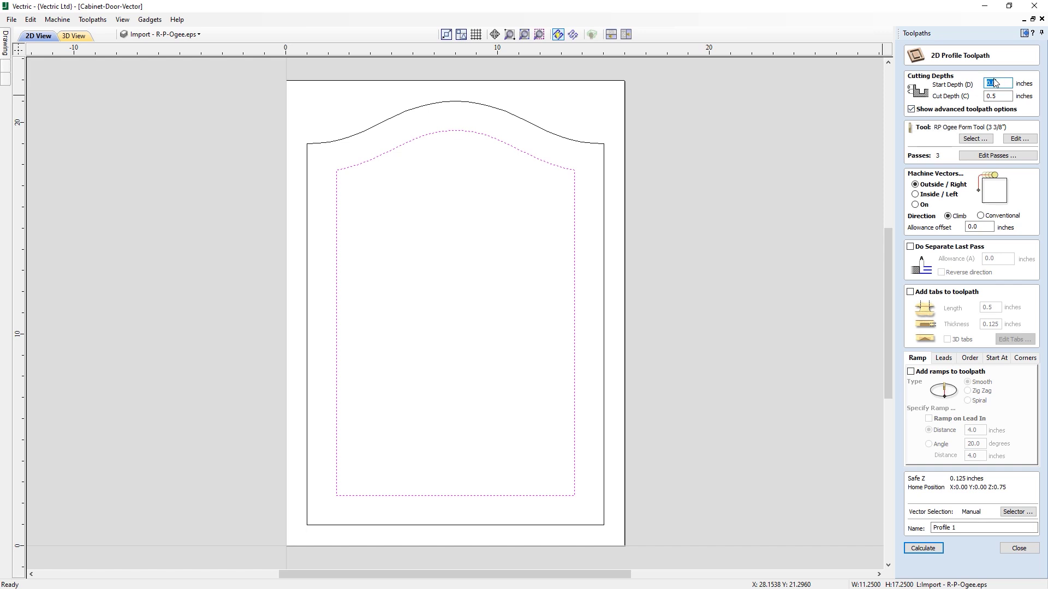
Step: Rename the 3 3/8" form tool in the Tool Database by adding the prefix "RP Ogee" to its name format
{"action": "left_click", "coordinate": [994, 82]}
{"action": "left_click", "coordinate": [1002, 96]}
{"action": "left_click", "coordinate": [975, 139]}
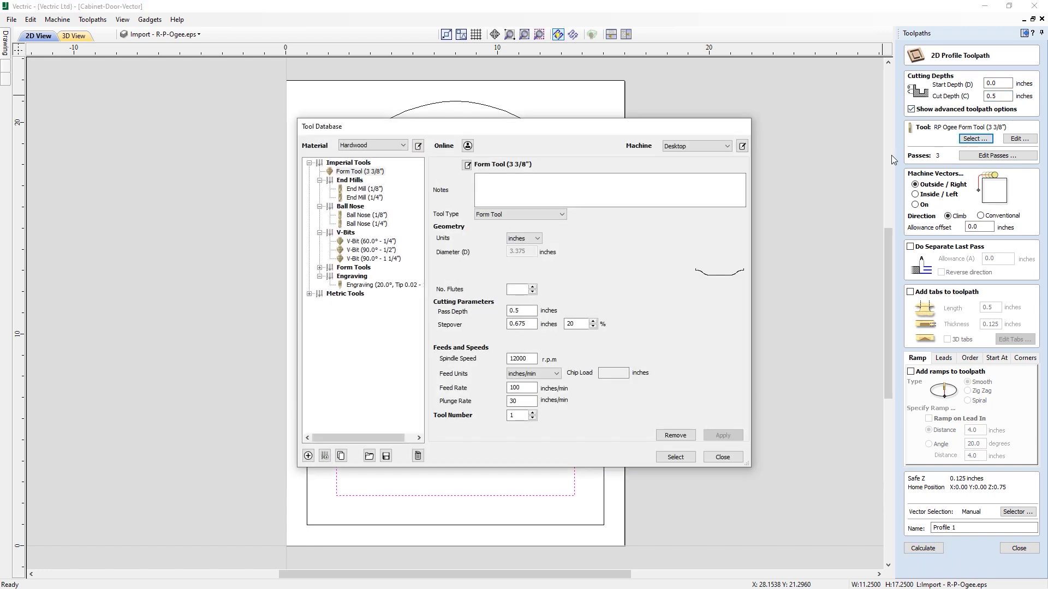
{"action": "left_click", "coordinate": [345, 172]}
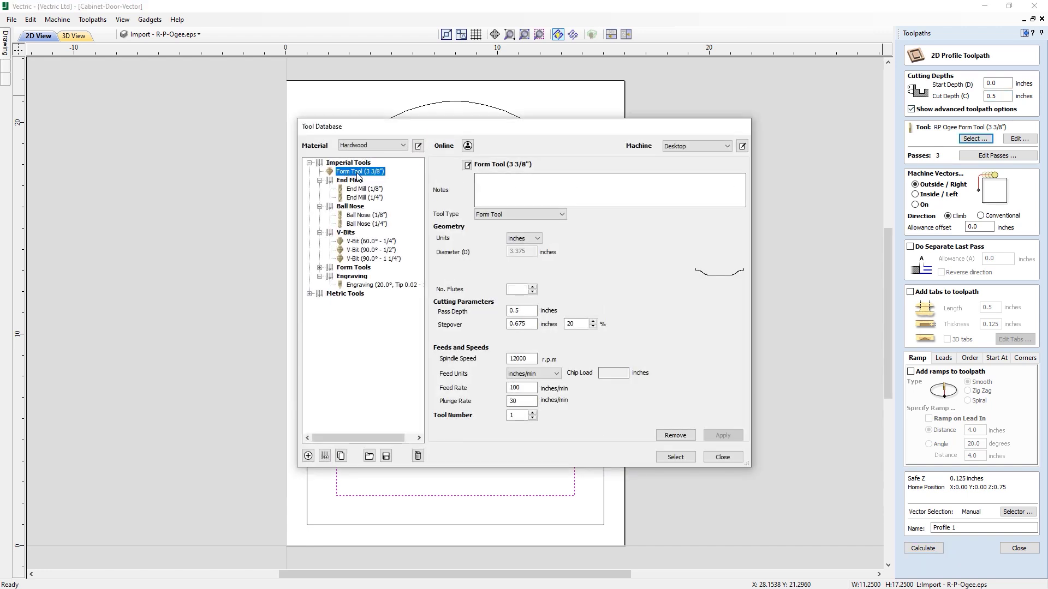
{"action": "left_click", "coordinate": [468, 167]}
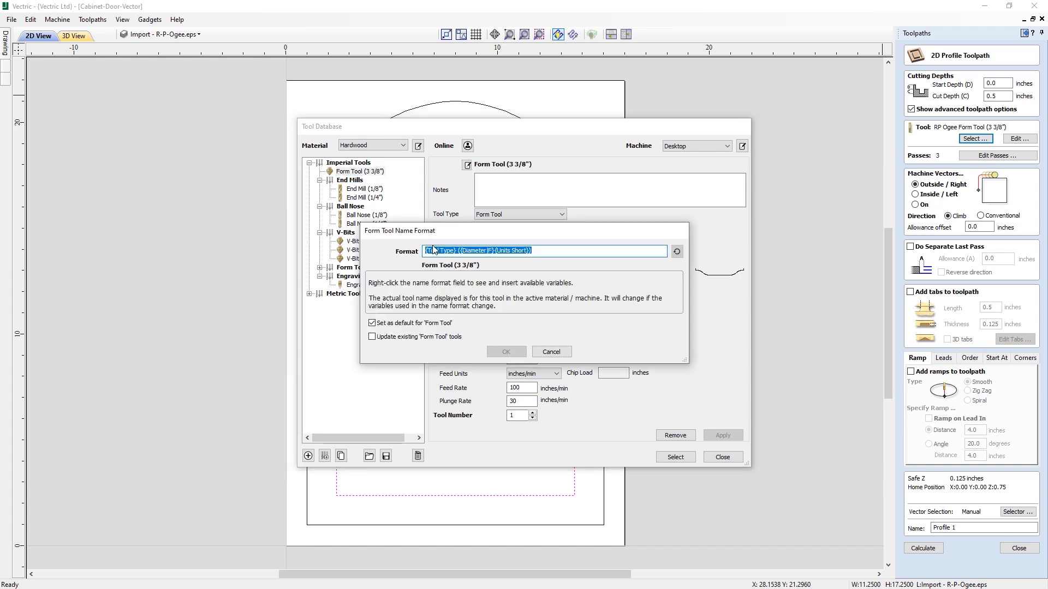
{"action": "left_click", "coordinate": [425, 252]}
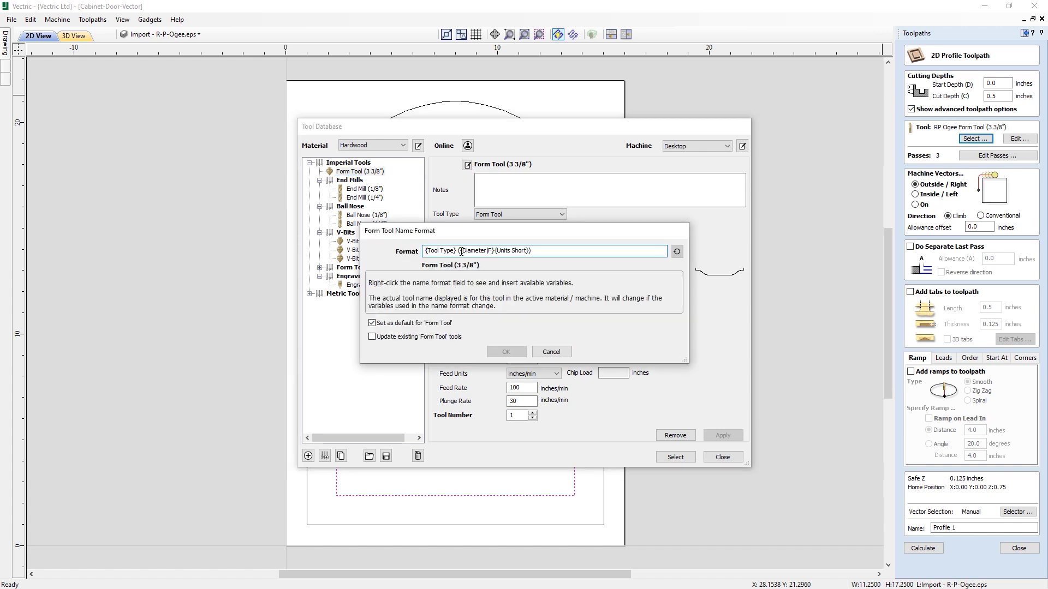
{"action": "type", "text": "RP "}
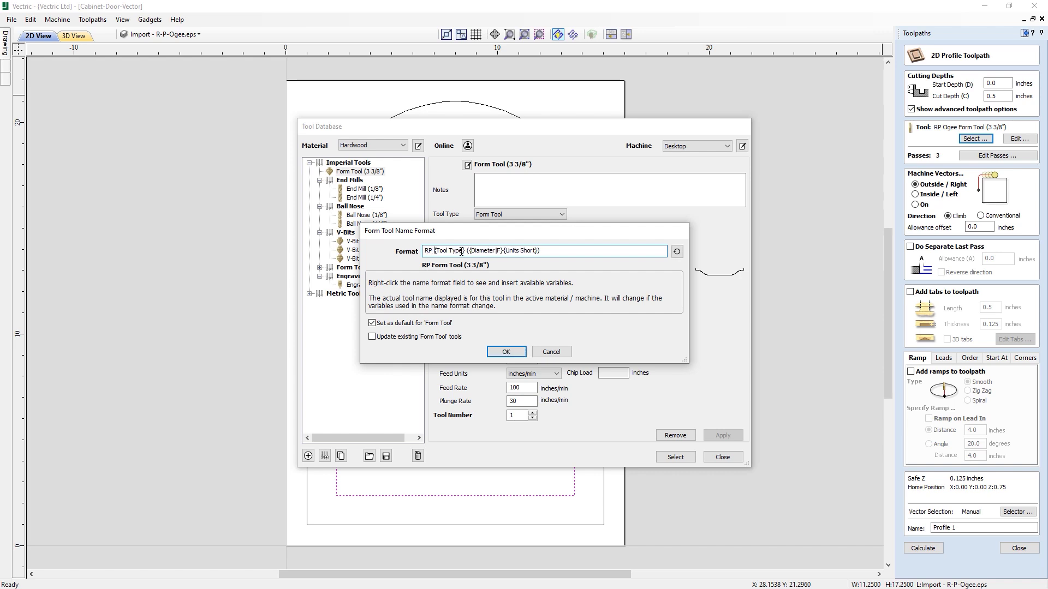
{"action": "type", "text": "Ogee"}
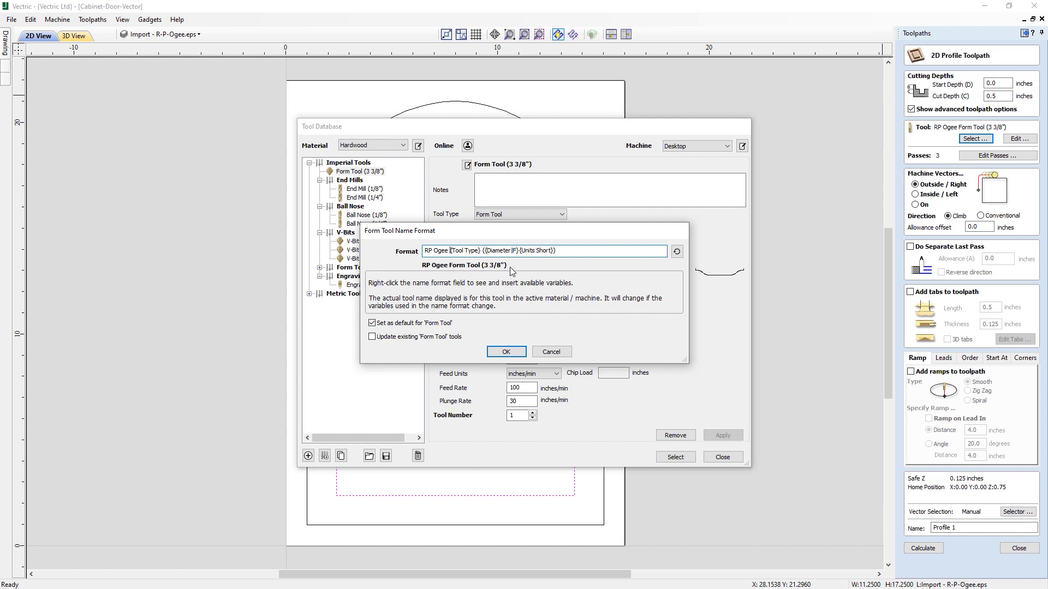
{"action": "left_click", "coordinate": [506, 352]}
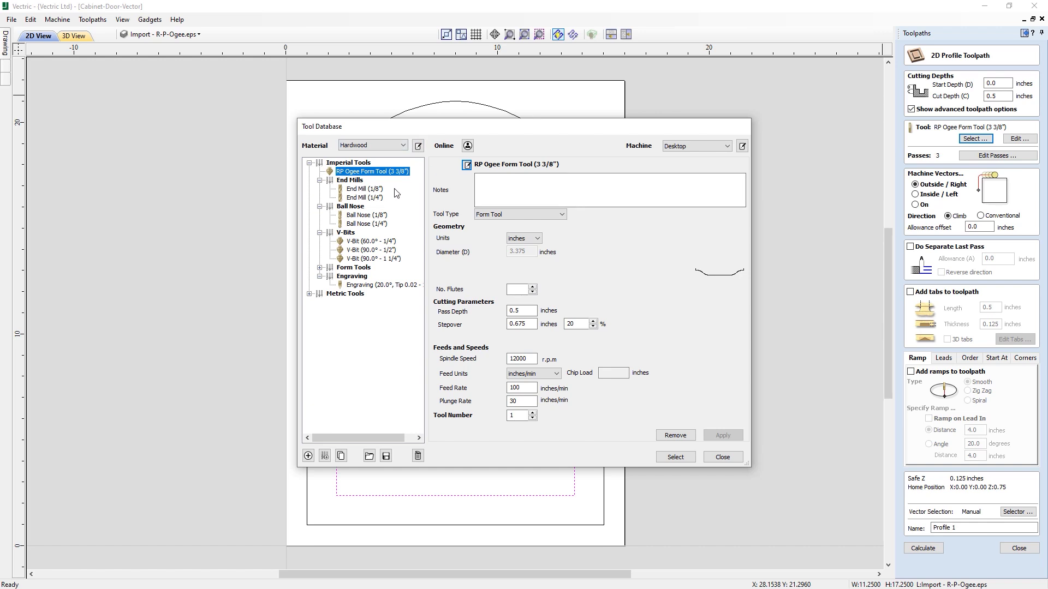
Step: Set the ogee form tool's pass depth to 0.2 inches in the database and select it for the profile toolpath
{"action": "left_click", "coordinate": [521, 311]}
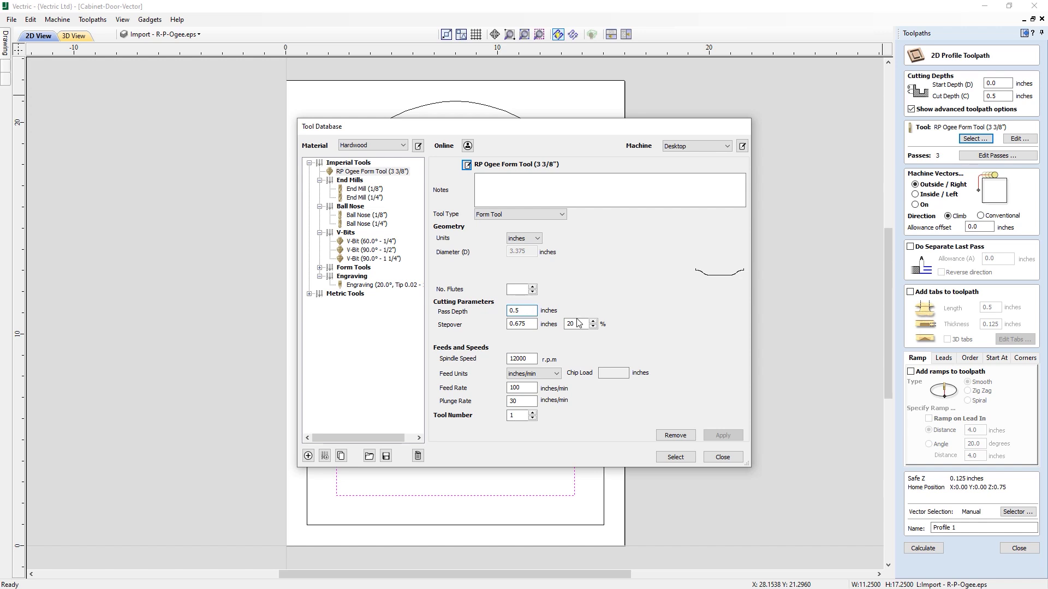
{"action": "key", "text": "BackSpace"}
{"action": "type", "text": "2"}
{"action": "left_click", "coordinate": [722, 436]}
{"action": "left_click", "coordinate": [677, 457]}
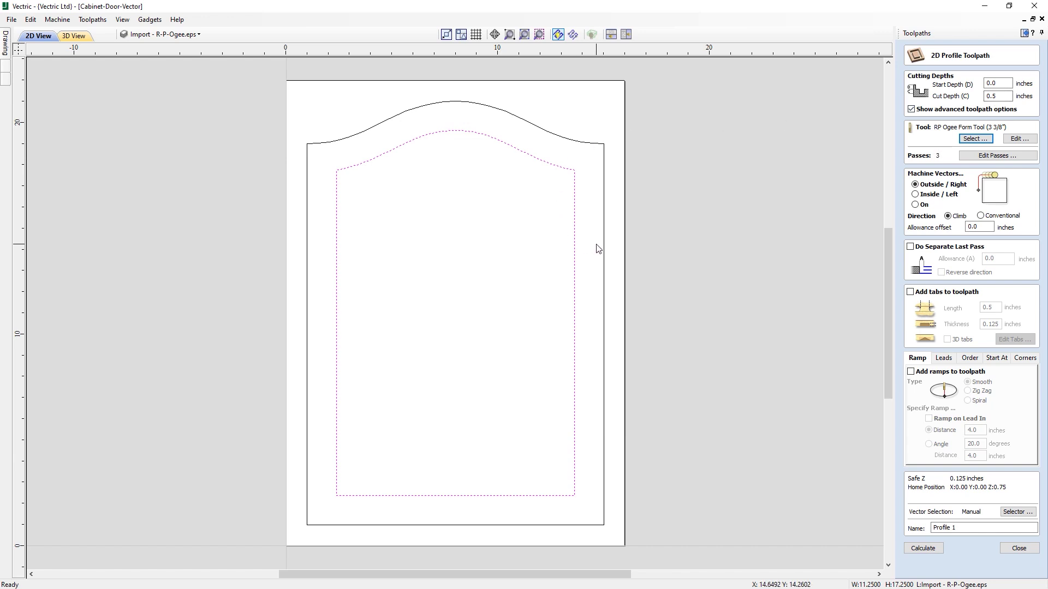
Step: Edit the tool for this toolpath only, setting its pass depth to 0.25 inches
{"action": "left_click", "coordinate": [1027, 141]}
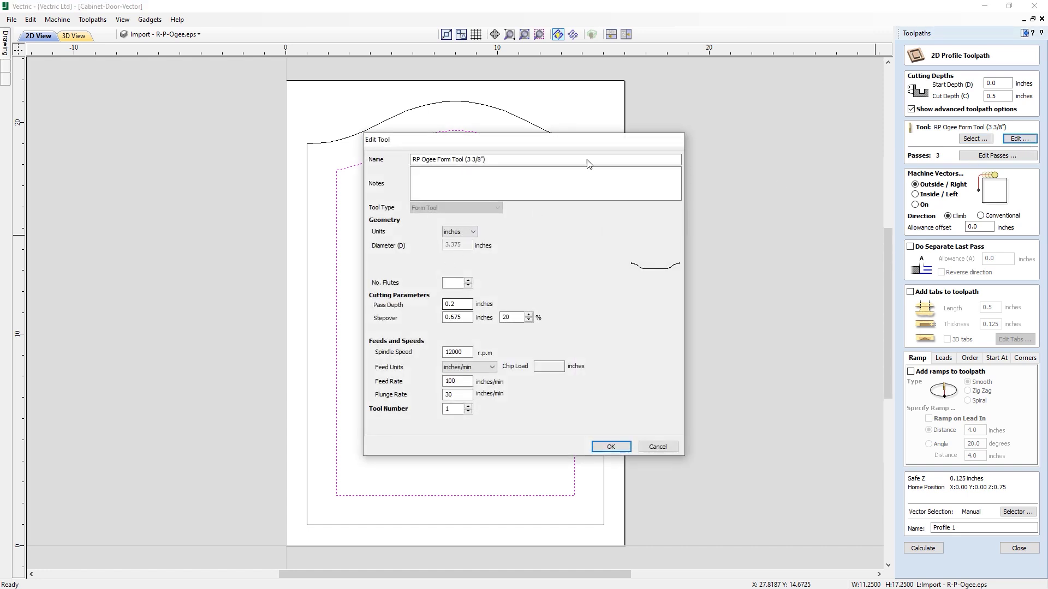
{"action": "left_click", "coordinate": [450, 305]}
{"action": "type", "text": "0.25"}
{"action": "left_click", "coordinate": [611, 447]}
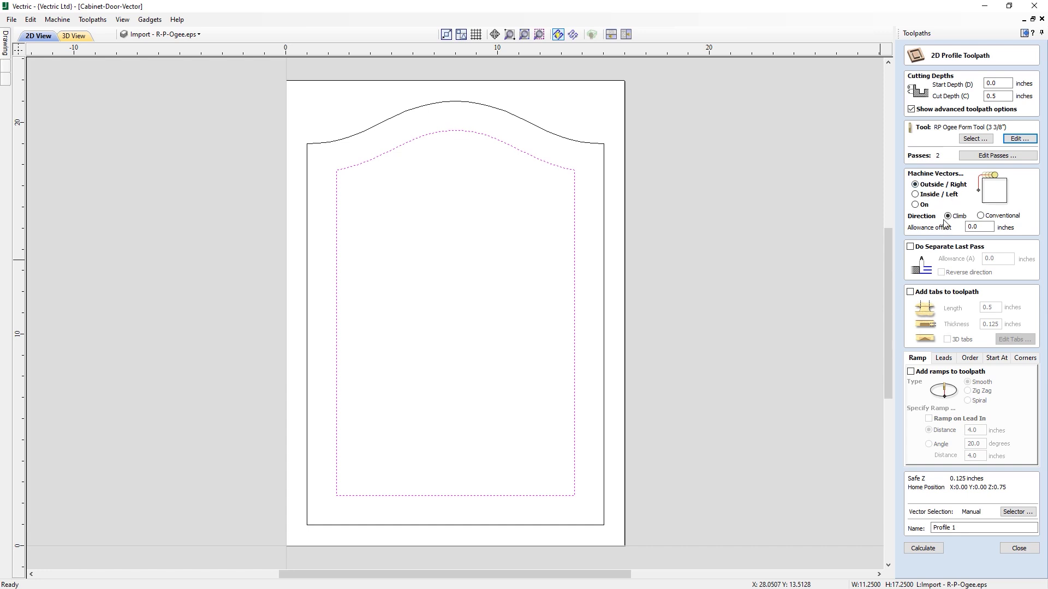
Step: Name the toolpath "Profile ogee" and calculate it outside the inner panel outline
{"action": "left_click", "coordinate": [969, 527]}
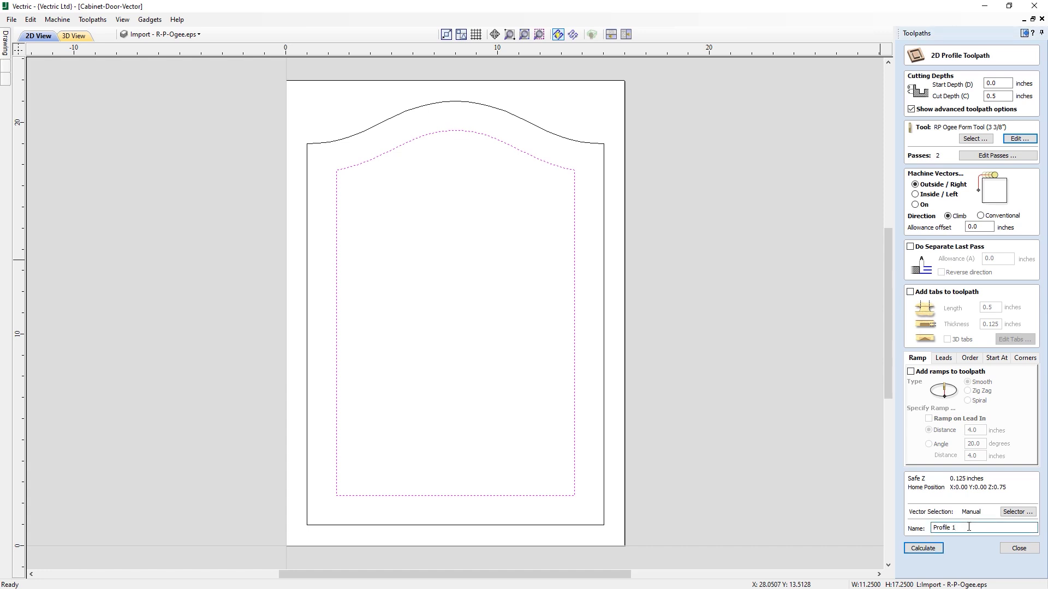
{"action": "type", "text": "ogee"}
{"action": "left_click", "coordinate": [922, 548]}
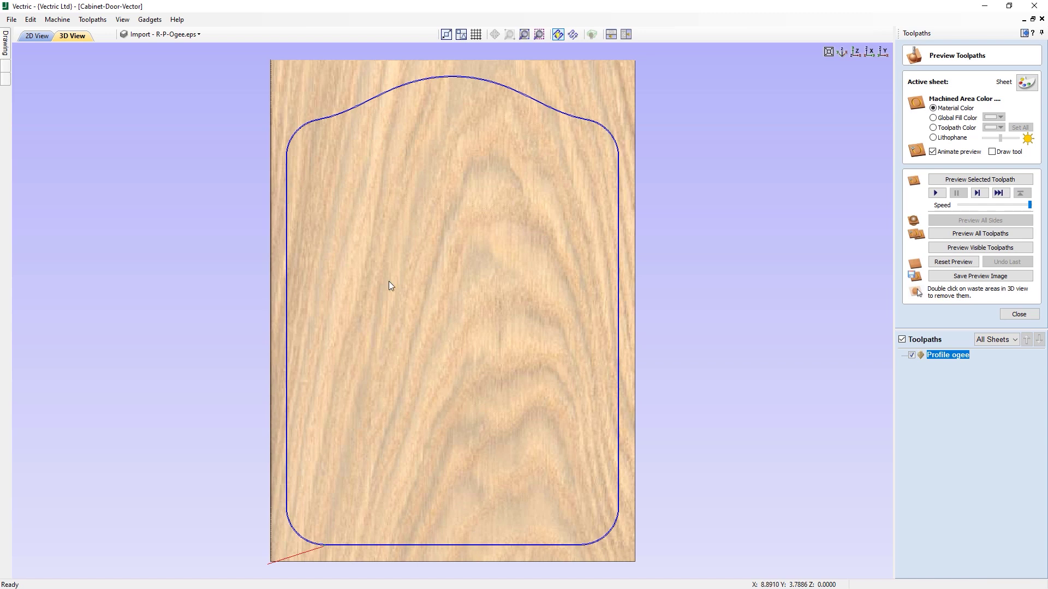
Step: Preview the ogee toolpath and inspect the simulated cut at an angle and from above
{"action": "left_click", "coordinate": [973, 180]}
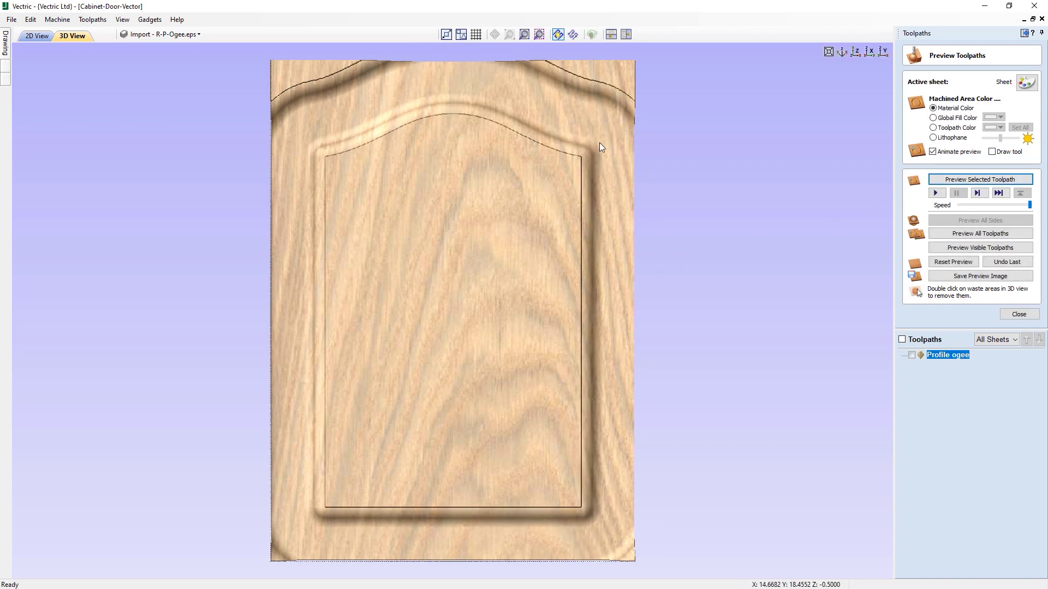
{"action": "left_click_drag", "start_coordinate": [394, 513], "coordinate": [620, 309]}
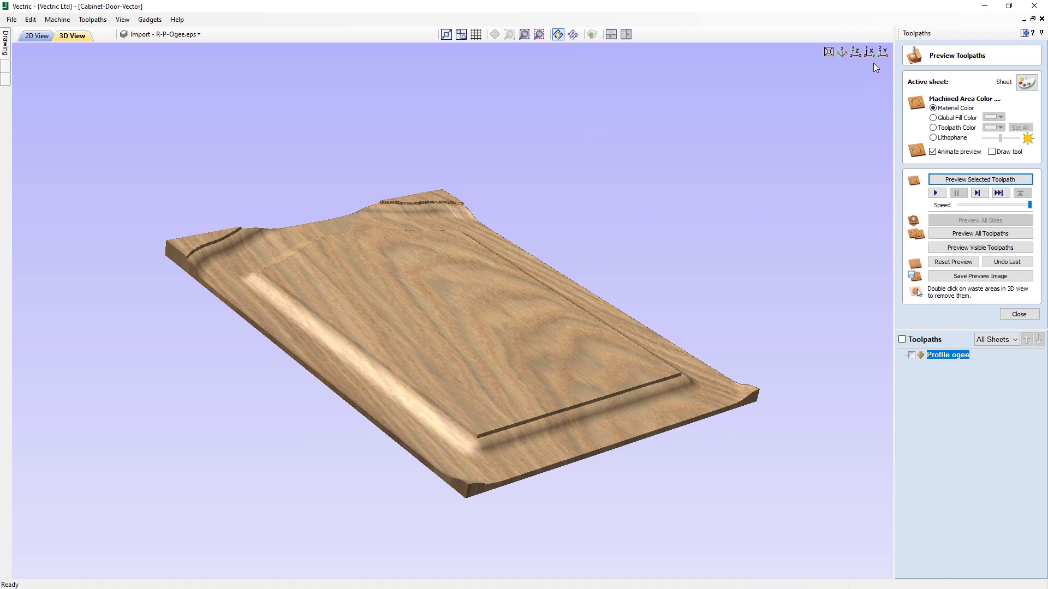
{"action": "left_click", "coordinate": [856, 52]}
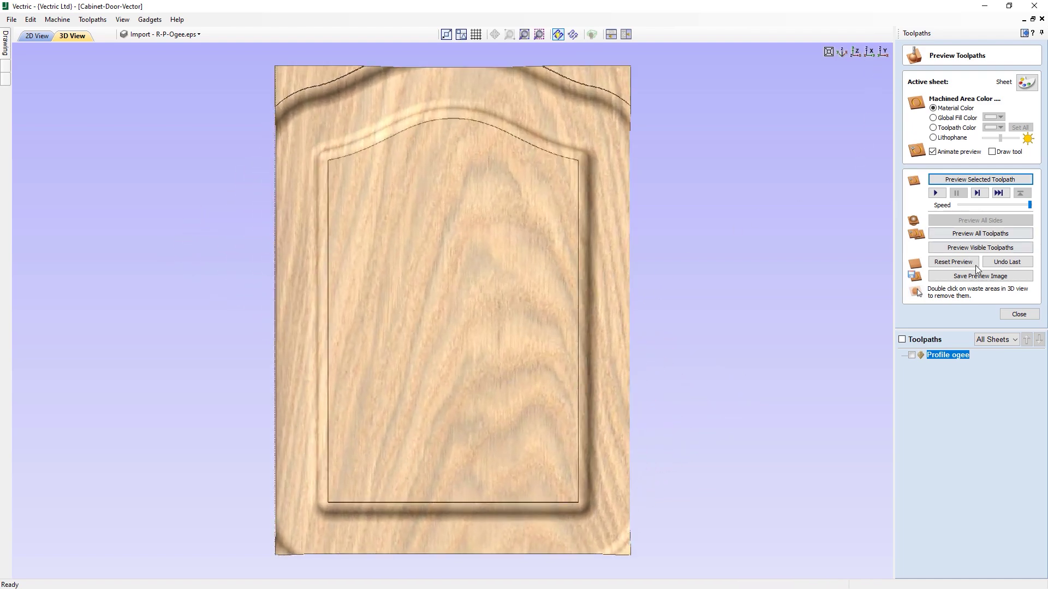
{"action": "left_click", "coordinate": [1019, 314]}
Step: Reopen the Profile ogee toolpath, enable sharp external corners and recalculate it
{"action": "mouse_move", "coordinate": [943, 213]}
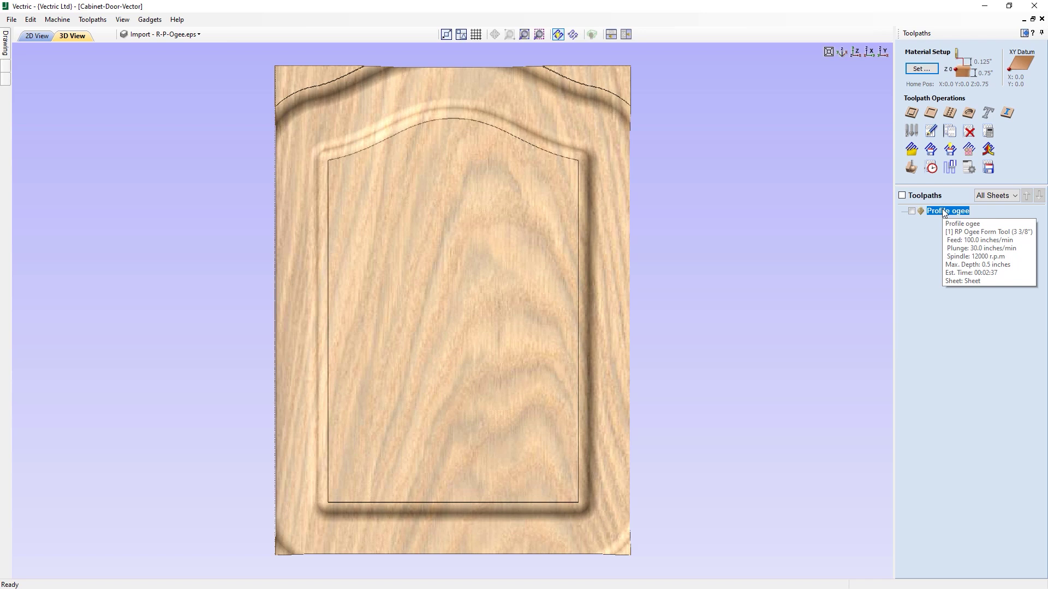
{"action": "double_click", "coordinate": [944, 212]}
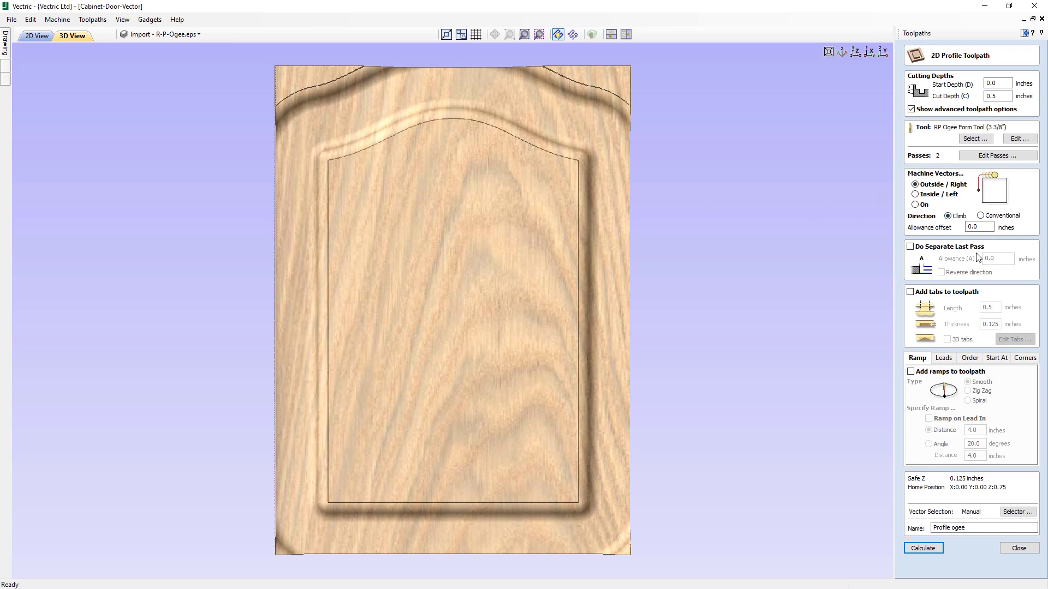
{"action": "left_click", "coordinate": [1025, 358]}
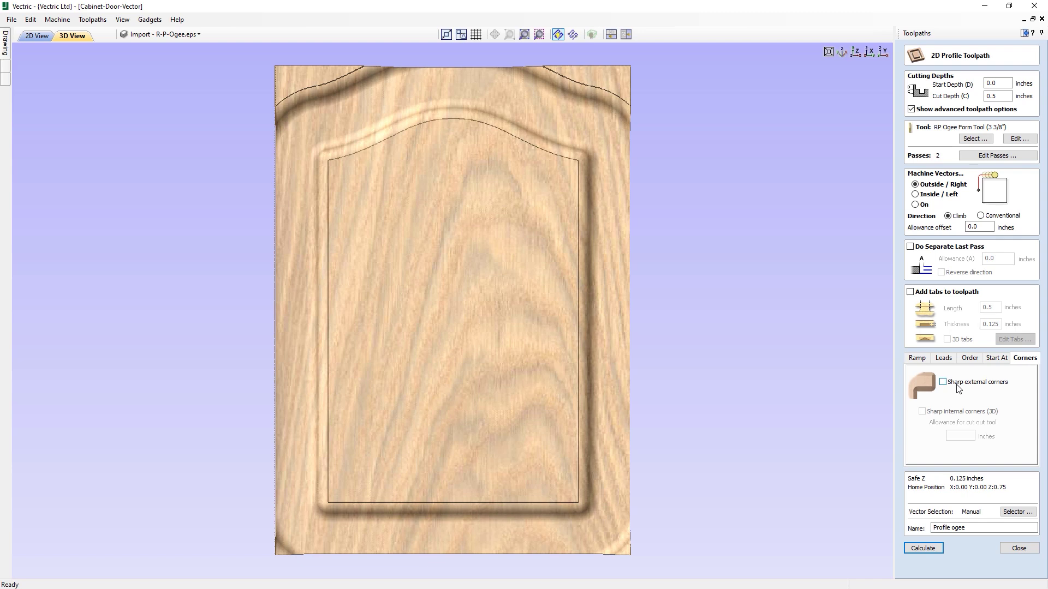
{"action": "left_click", "coordinate": [958, 388]}
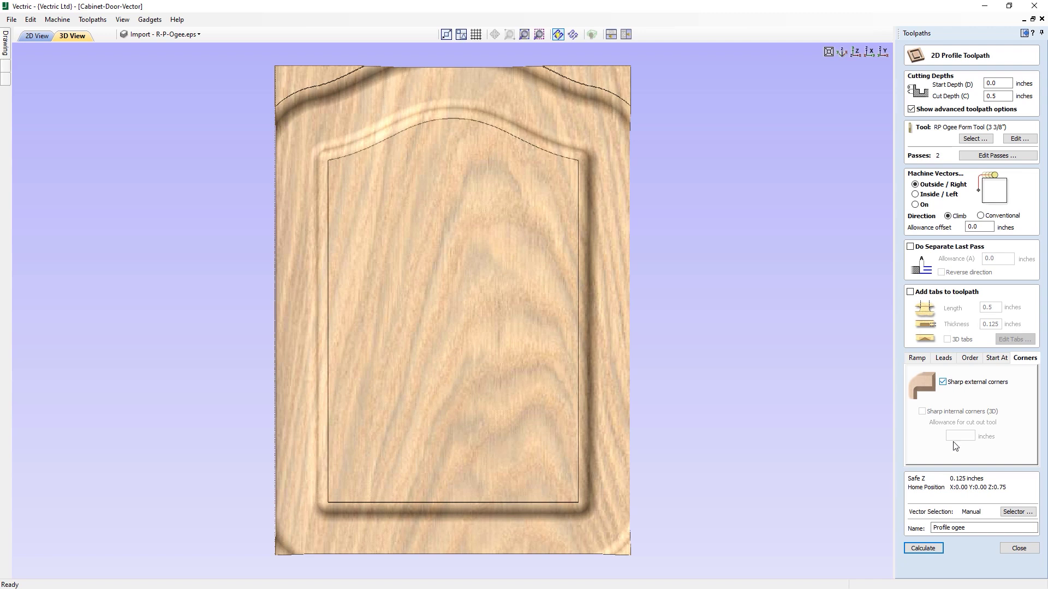
{"action": "left_click", "coordinate": [923, 547]}
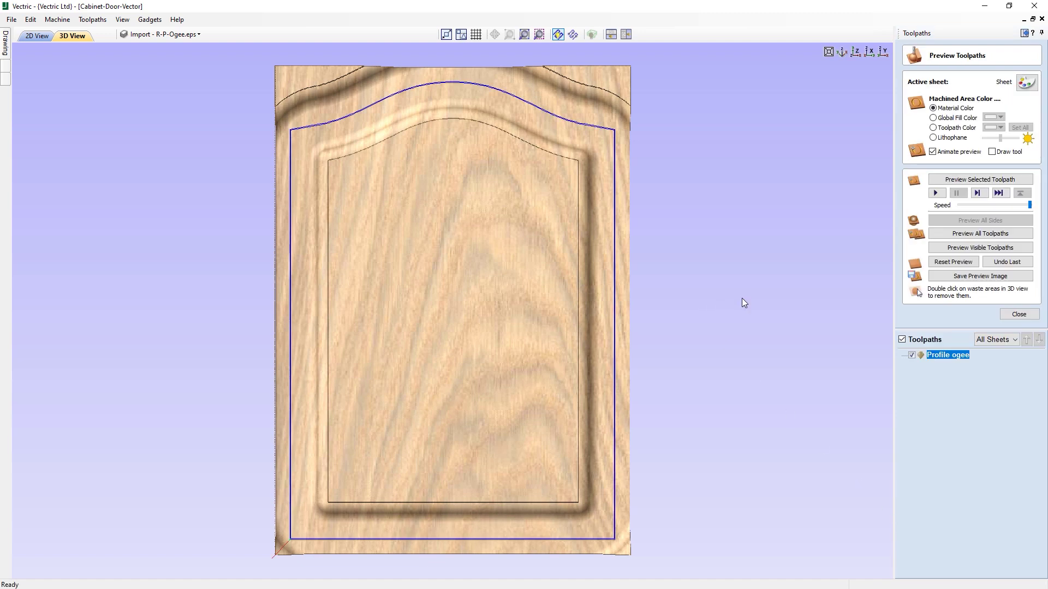
Step: Reset the preview and simulate all toolpaths to check the ogee's corners
{"action": "left_click", "coordinate": [951, 263]}
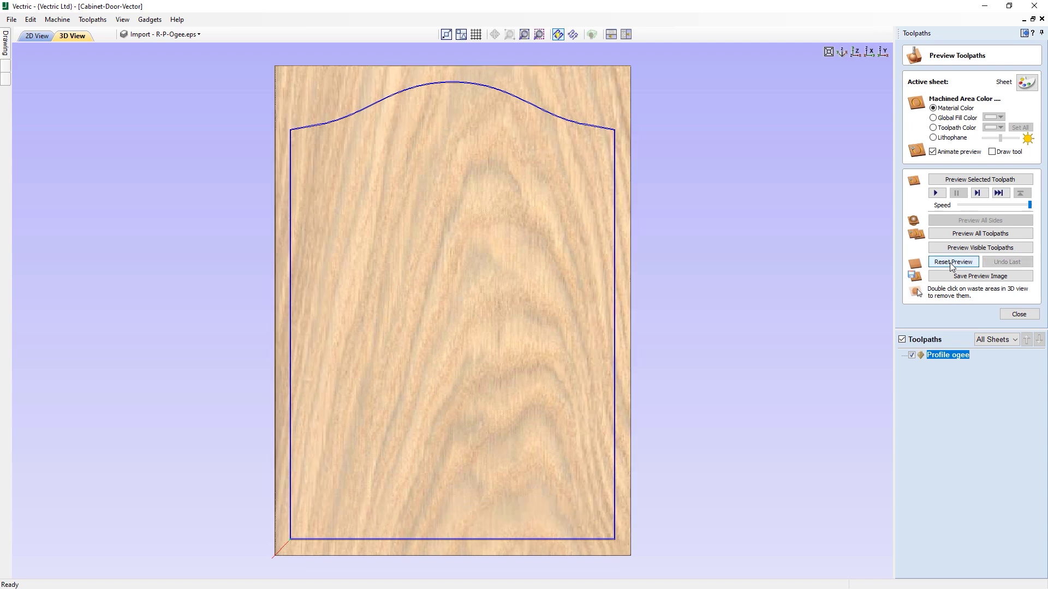
{"action": "left_click", "coordinate": [960, 235]}
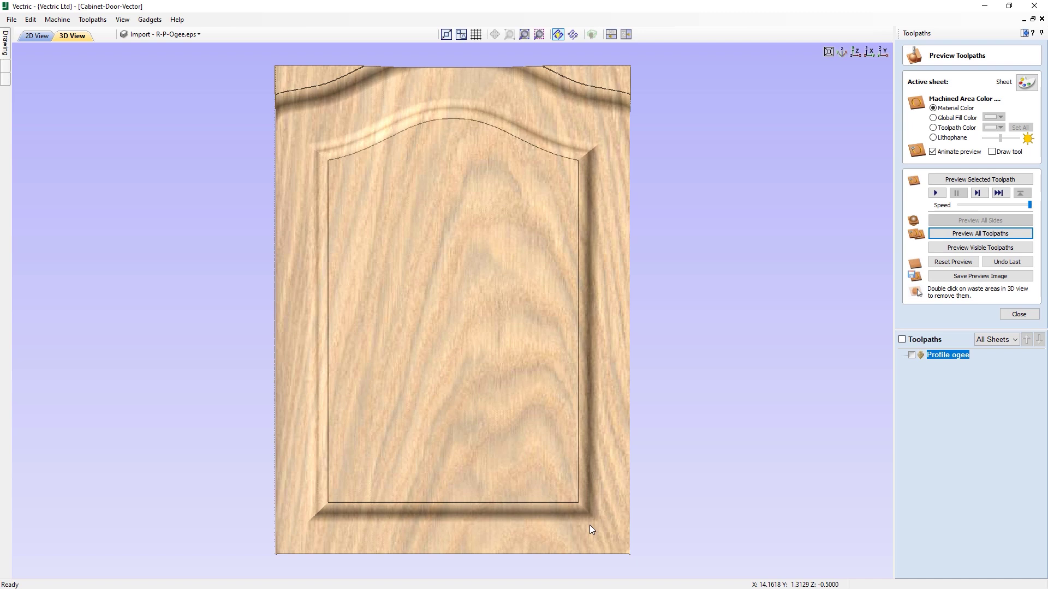
{"action": "left_click", "coordinate": [1018, 314]}
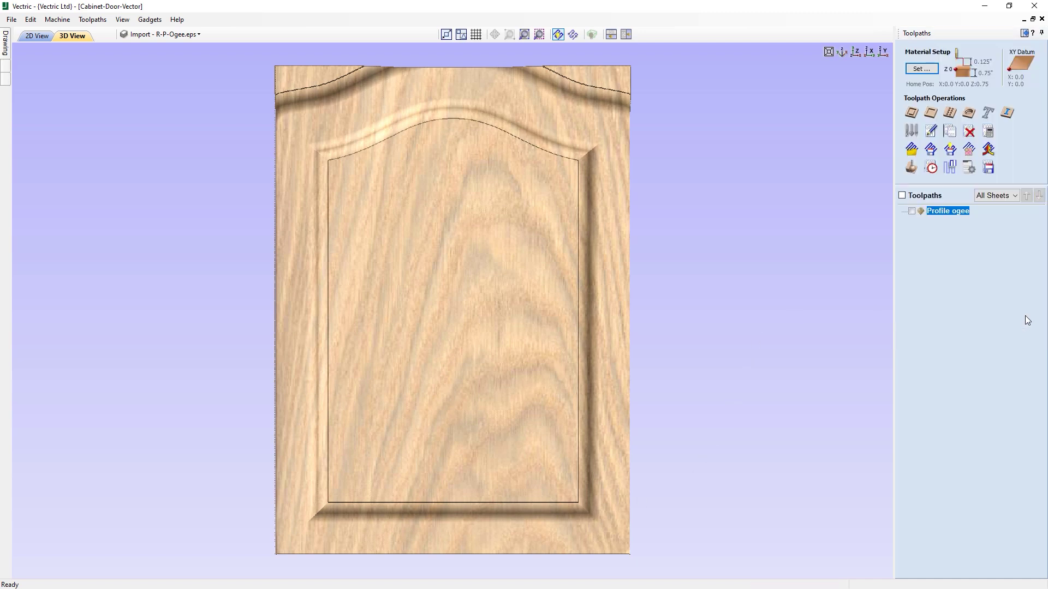
Step: Set up a profile toolpath for the outer door outline with 0.5 inch start depth, 0.25 inch cut depth and the 1/4" end mill
{"action": "left_click", "coordinate": [911, 114]}
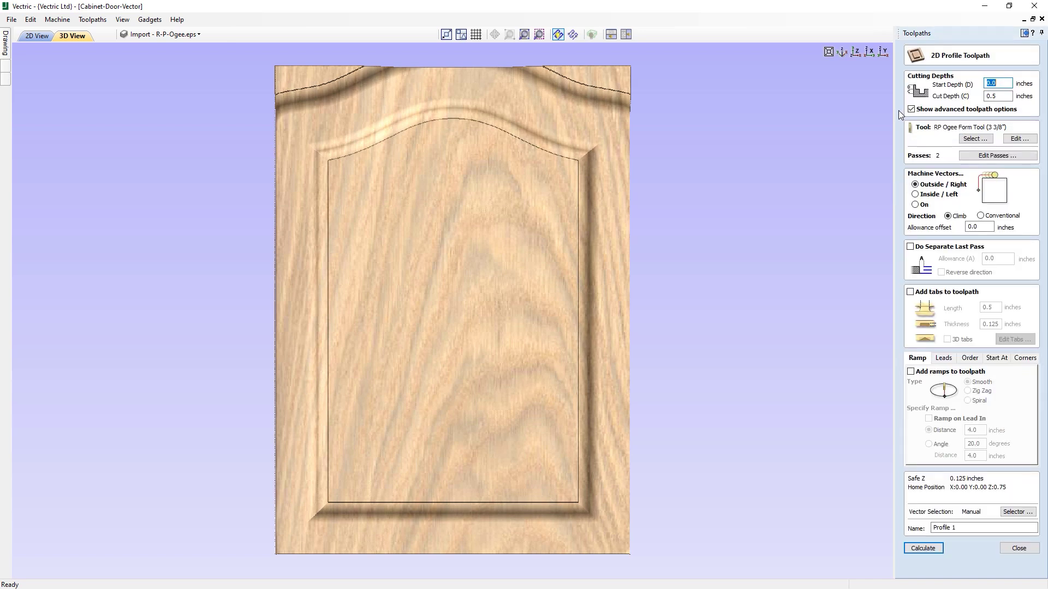
{"action": "left_click", "coordinate": [48, 37]}
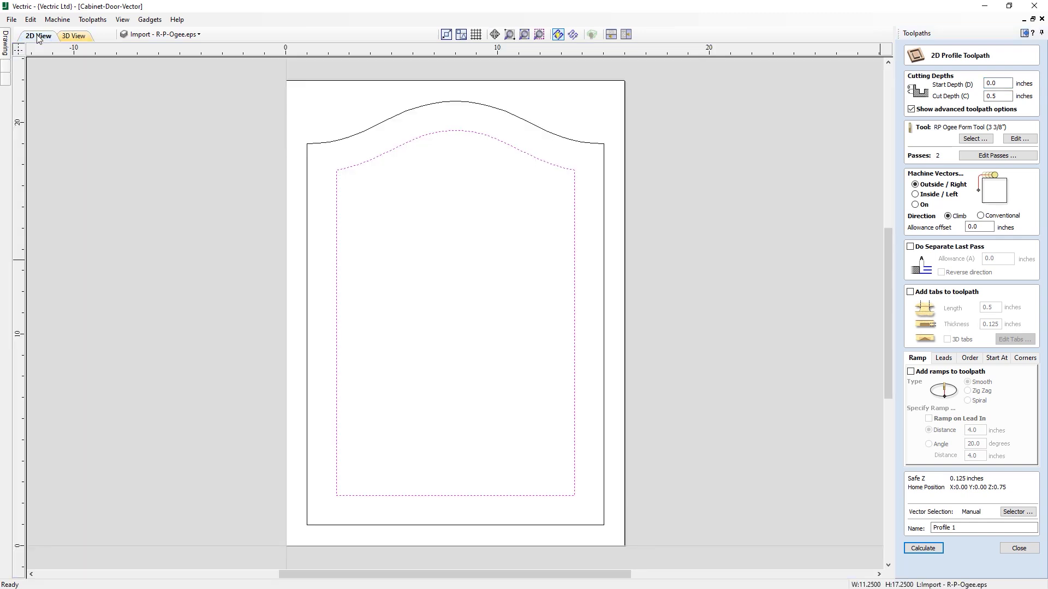
{"action": "left_click", "coordinate": [605, 153]}
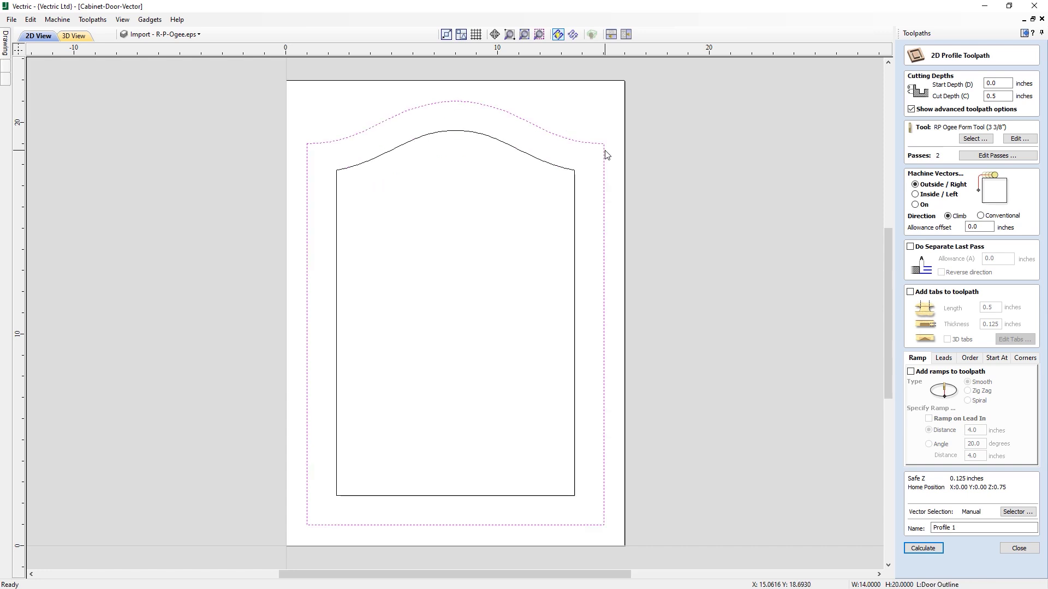
{"action": "left_click_drag", "start_coordinate": [1009, 82], "coordinate": [951, 83]}
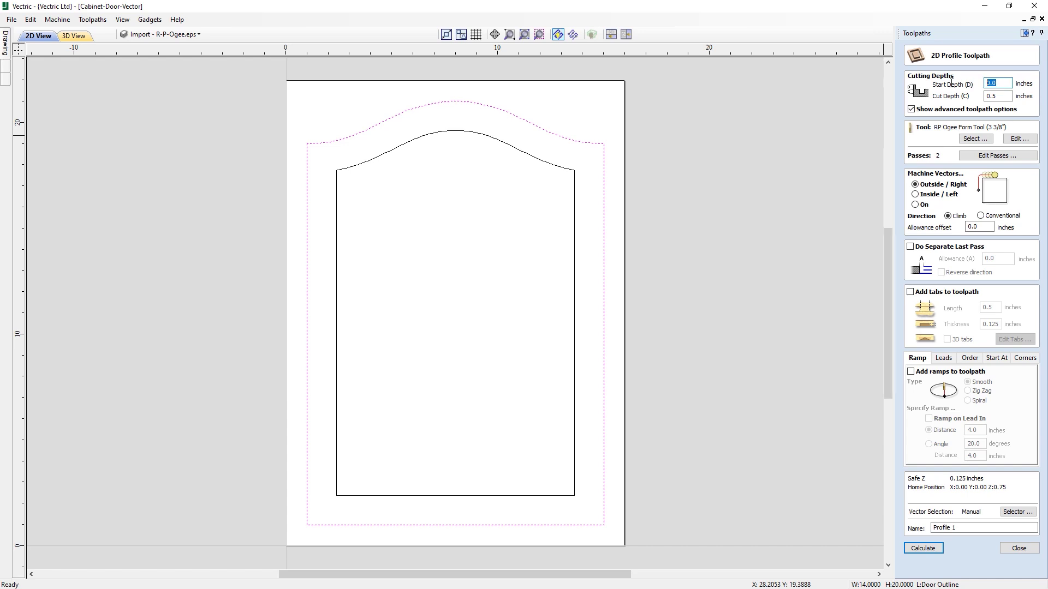
{"action": "type", "text": ".5"}
{"action": "key", "text": "Tab"}
{"action": "left_click", "coordinate": [996, 96]}
{"action": "type", "text": "5"}
{"action": "left_click", "coordinate": [975, 139]}
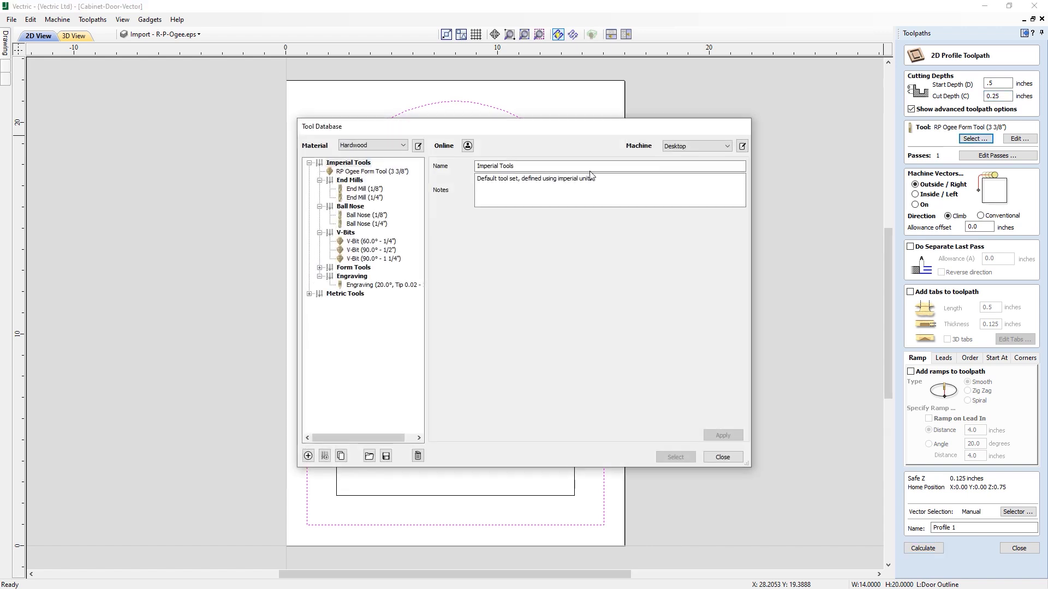
{"action": "double_click", "coordinate": [355, 198]}
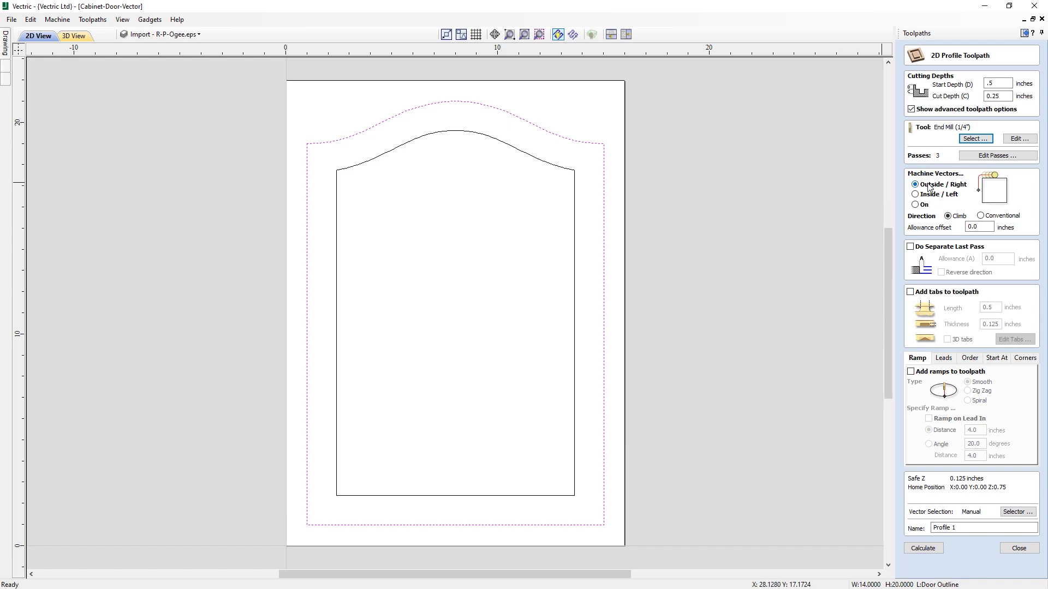
Step: Add tabs to the cutout toolpath with a tab length of 1 inch
{"action": "left_click", "coordinate": [938, 292]}
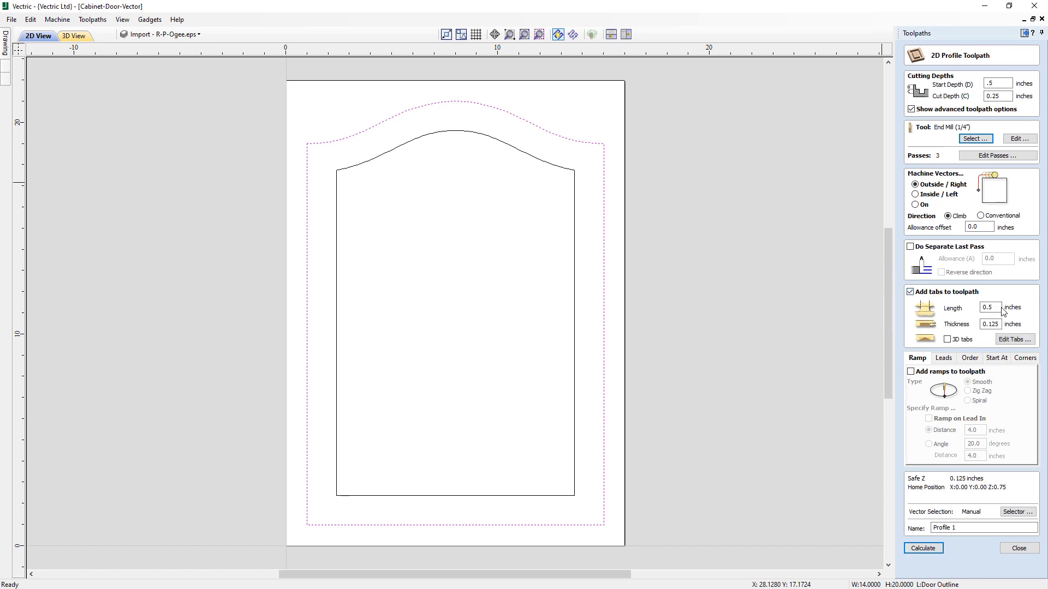
{"action": "left_click_drag", "start_coordinate": [999, 307], "coordinate": [965, 312]}
{"action": "type", "text": "1"}
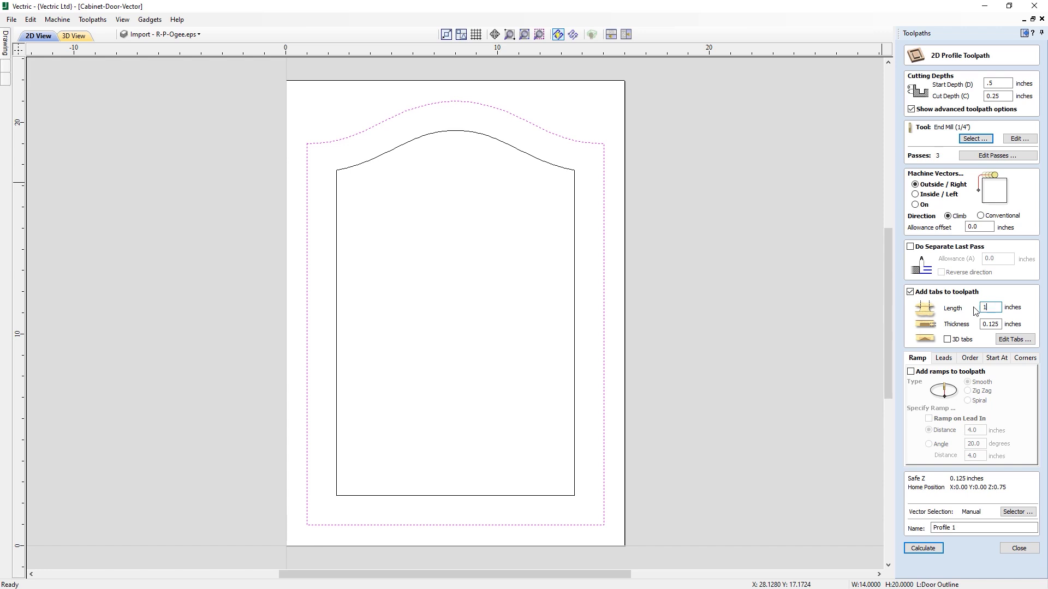
Step: Place six tabs on the door outline: one on the arch, two on each side and one on the lower edge
{"action": "left_click", "coordinate": [1010, 339]}
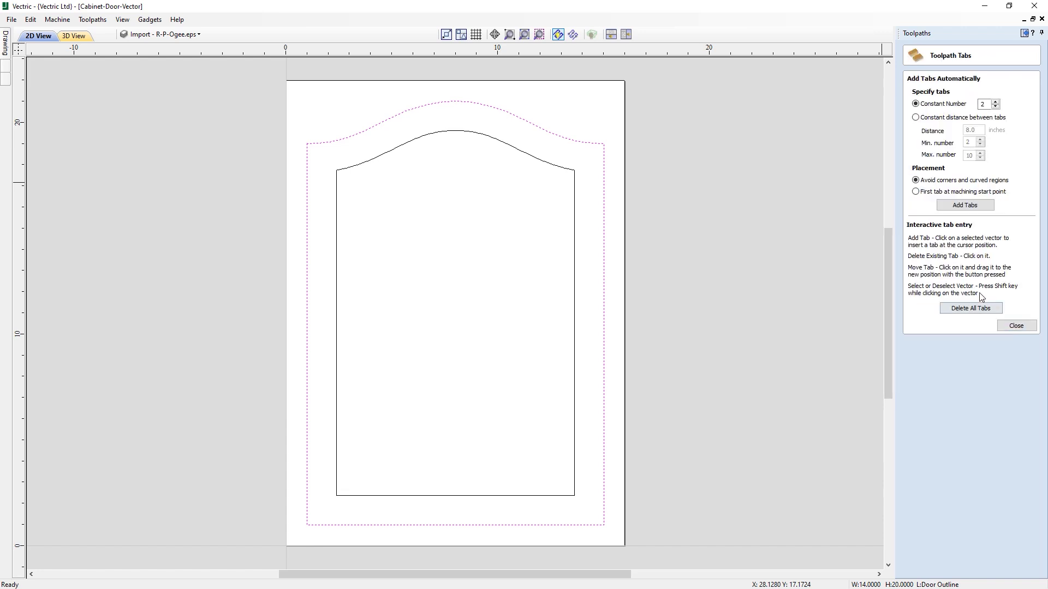
{"action": "left_click", "coordinate": [453, 100]}
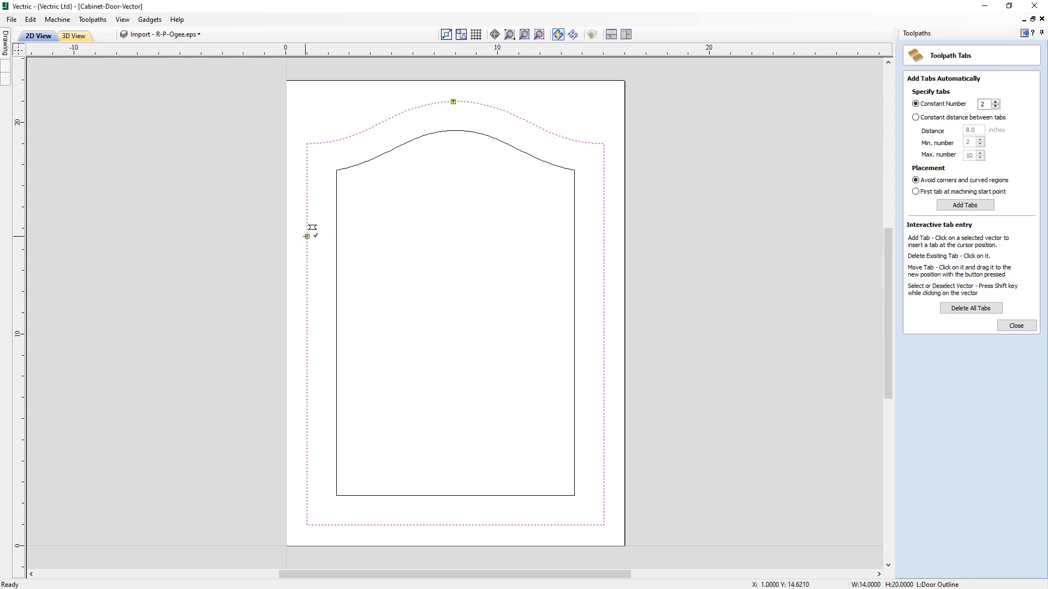
{"action": "left_click", "coordinate": [307, 454]}
{"action": "left_click", "coordinate": [603, 237]}
{"action": "left_click", "coordinate": [603, 453]}
{"action": "left_click", "coordinate": [457, 525]}
{"action": "left_click", "coordinate": [1016, 325]}
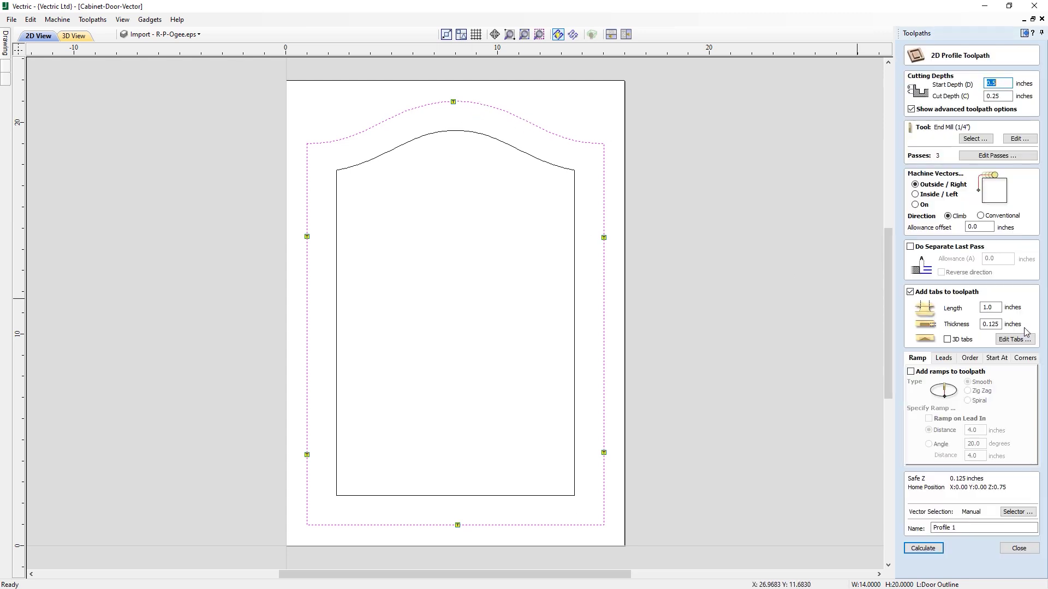
Step: Calculate the door cutout toolpath, preview its cut and inspect the door in an isometric view
{"action": "left_click", "coordinate": [922, 549]}
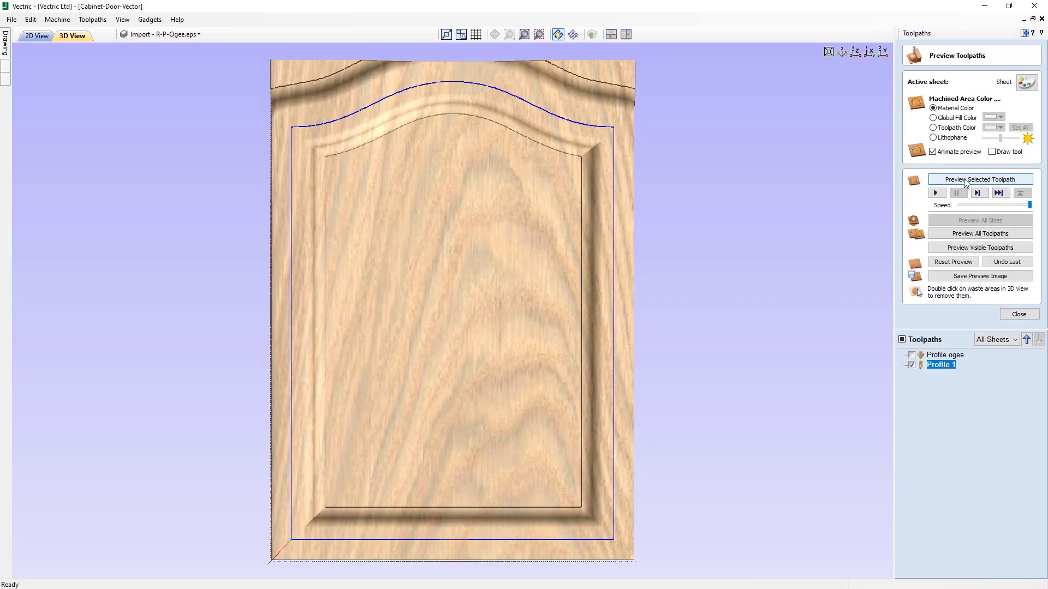
{"action": "left_click", "coordinate": [965, 180]}
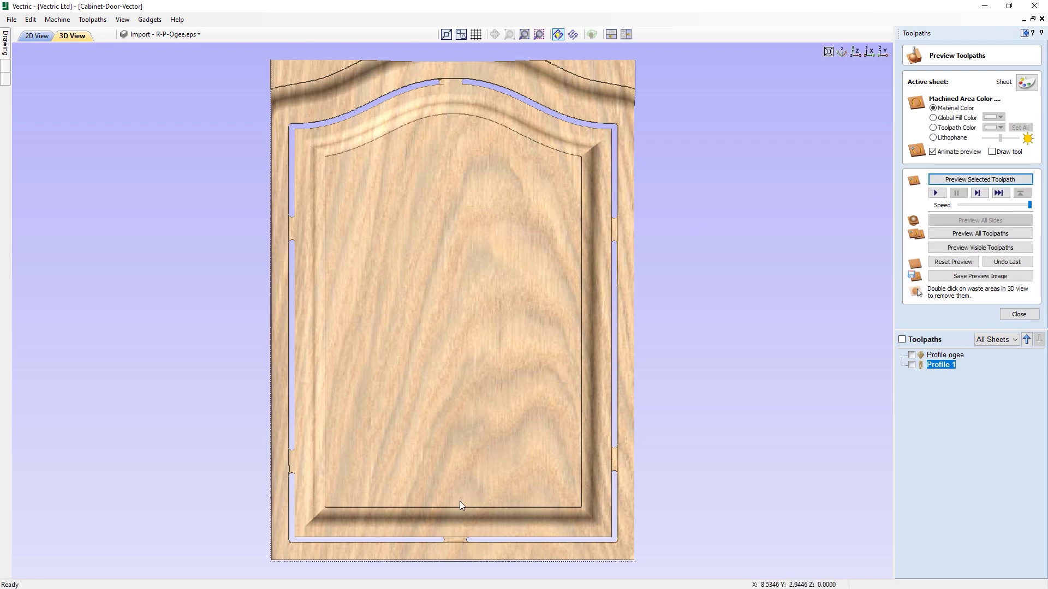
{"action": "left_click_drag", "start_coordinate": [433, 531], "coordinate": [647, 348]}
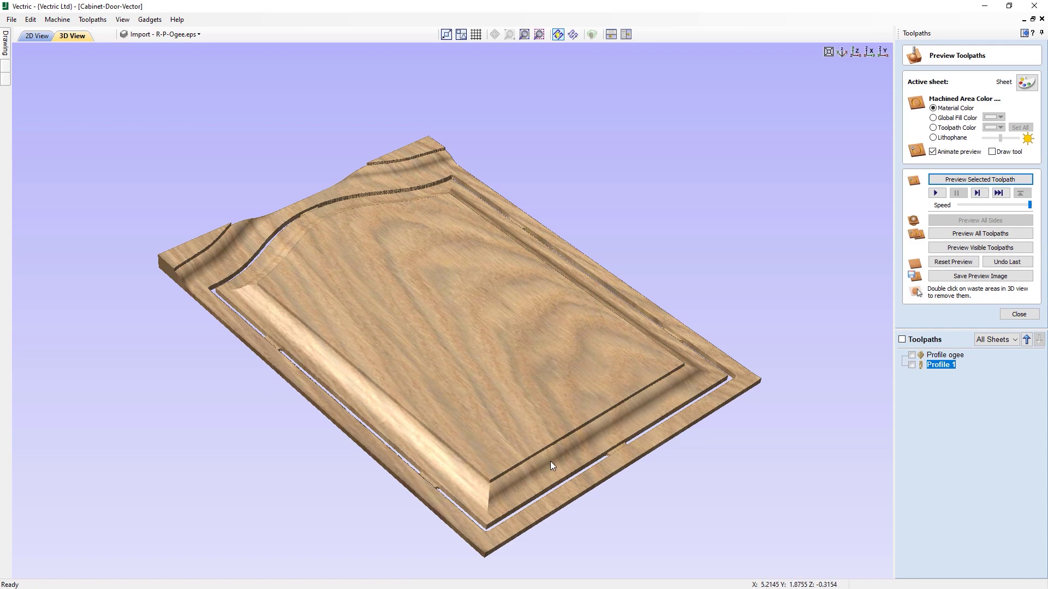
{"action": "left_click", "coordinate": [843, 52]}
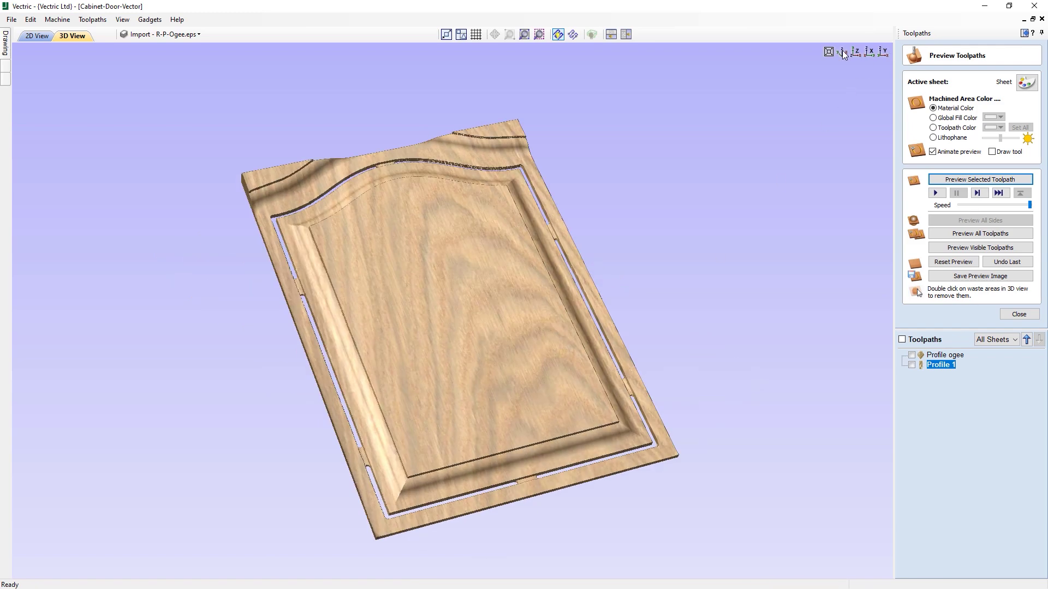